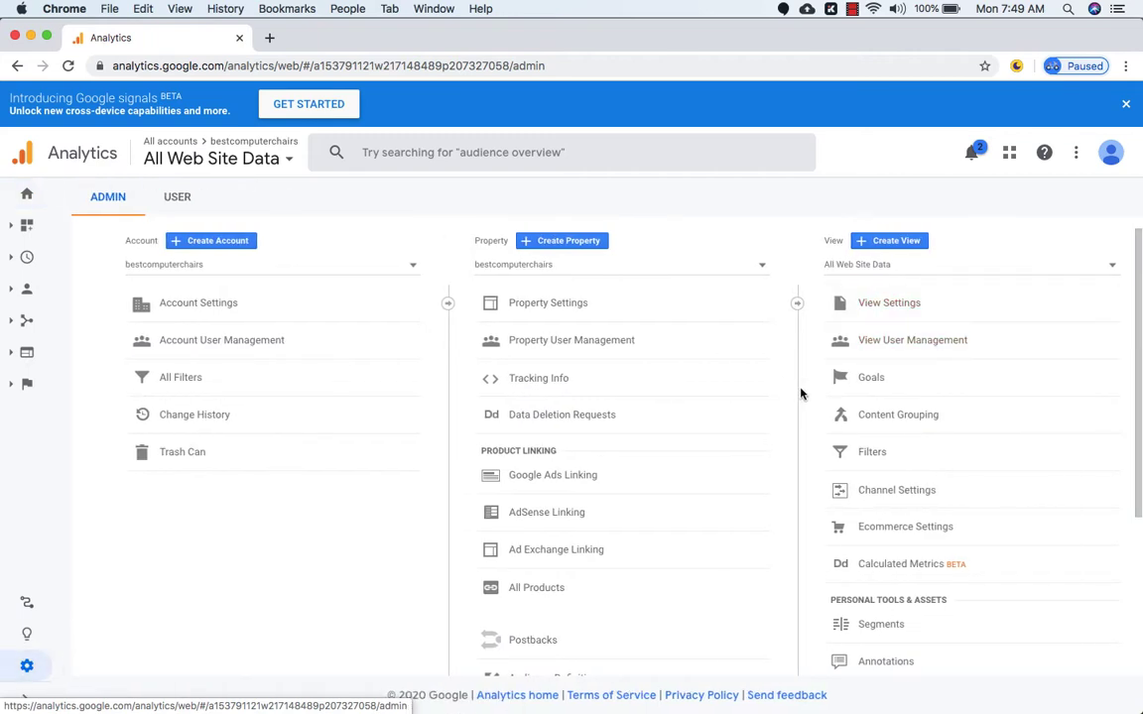
- Start a new goal in the Goals settings of the All Web Site Data view
click(871, 382)
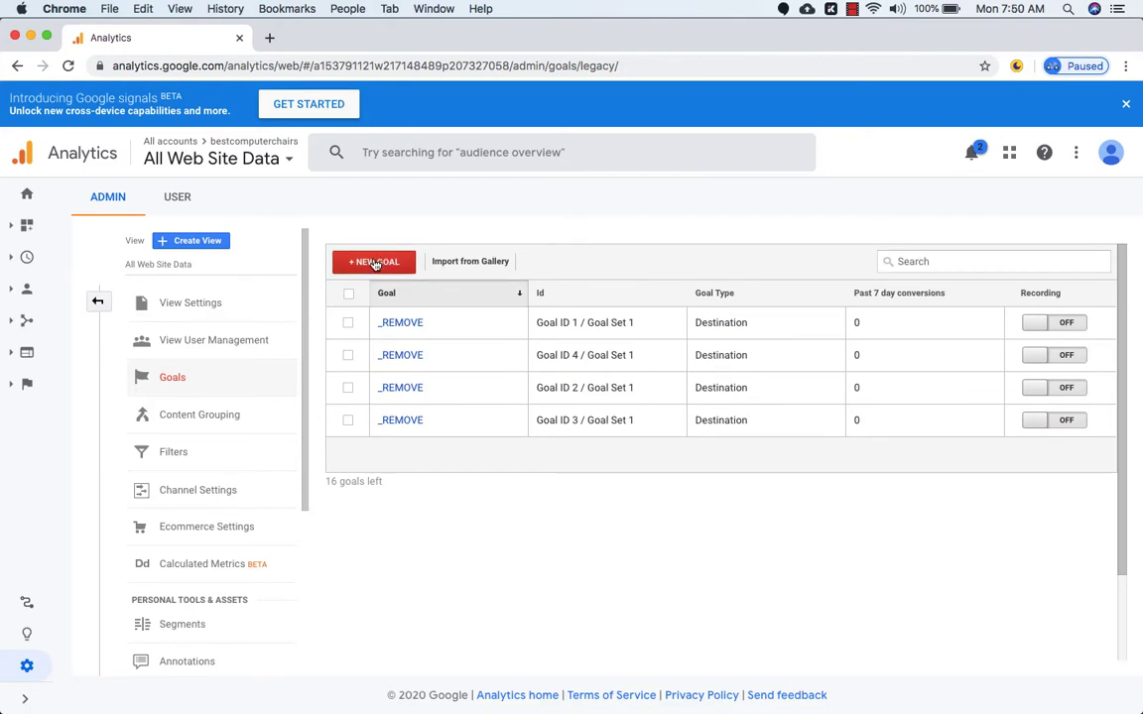
click(376, 263)
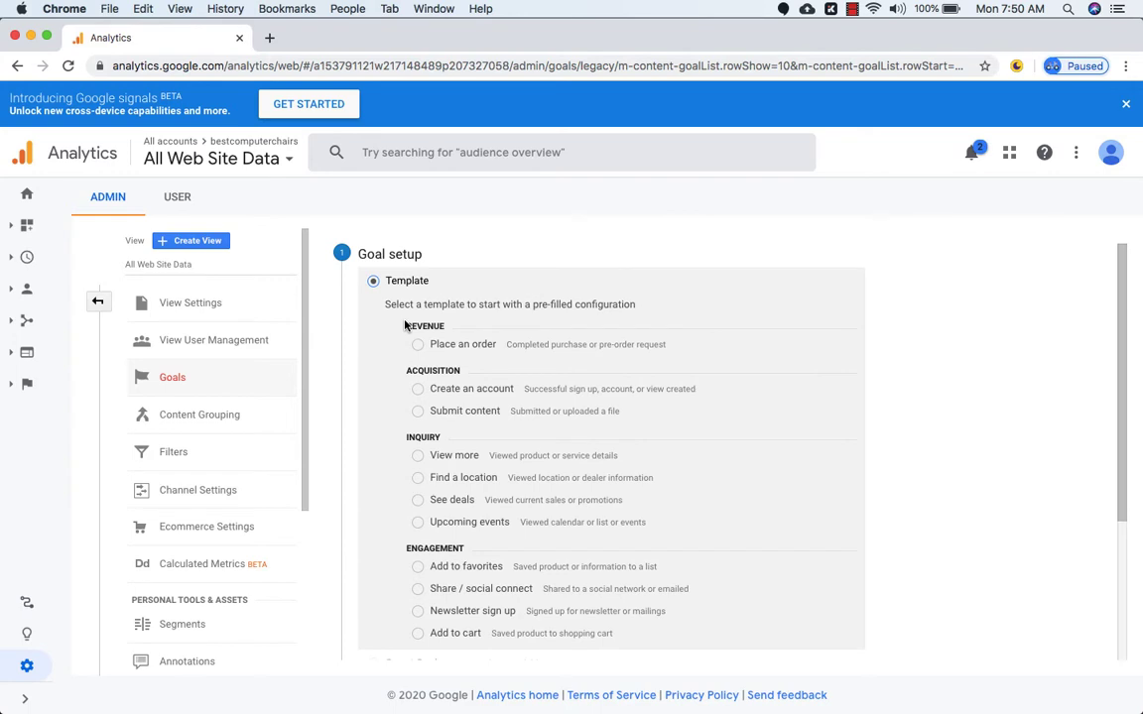
scroll(393, 454, down, 2)
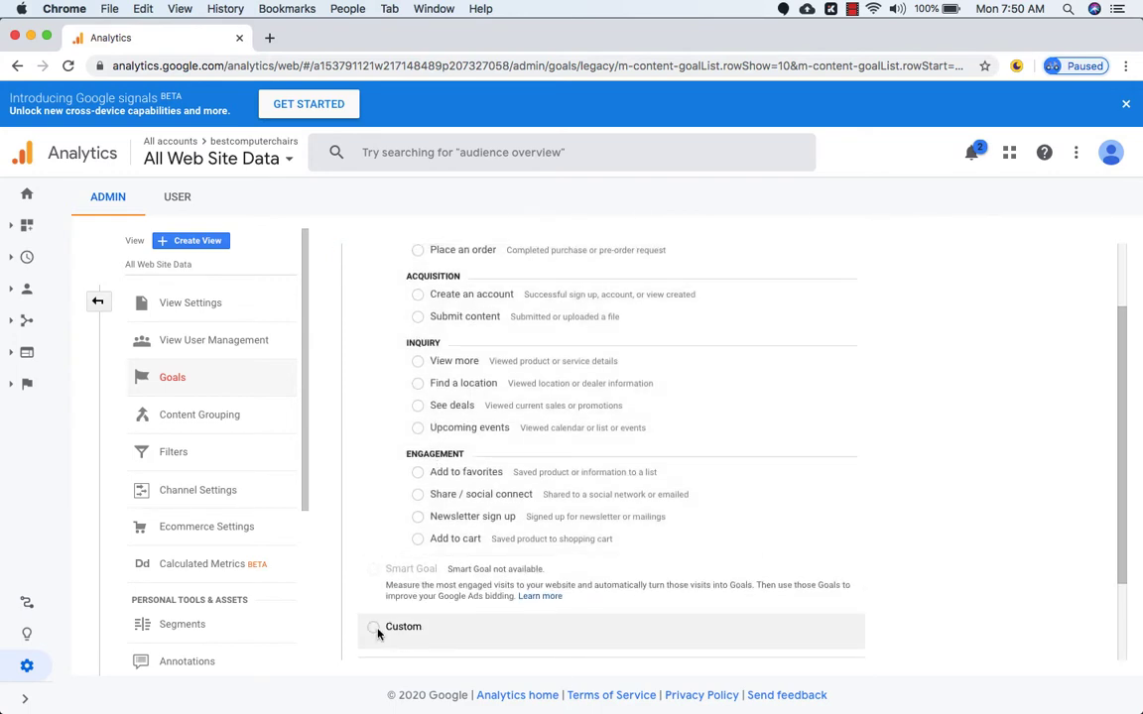
click(375, 628)
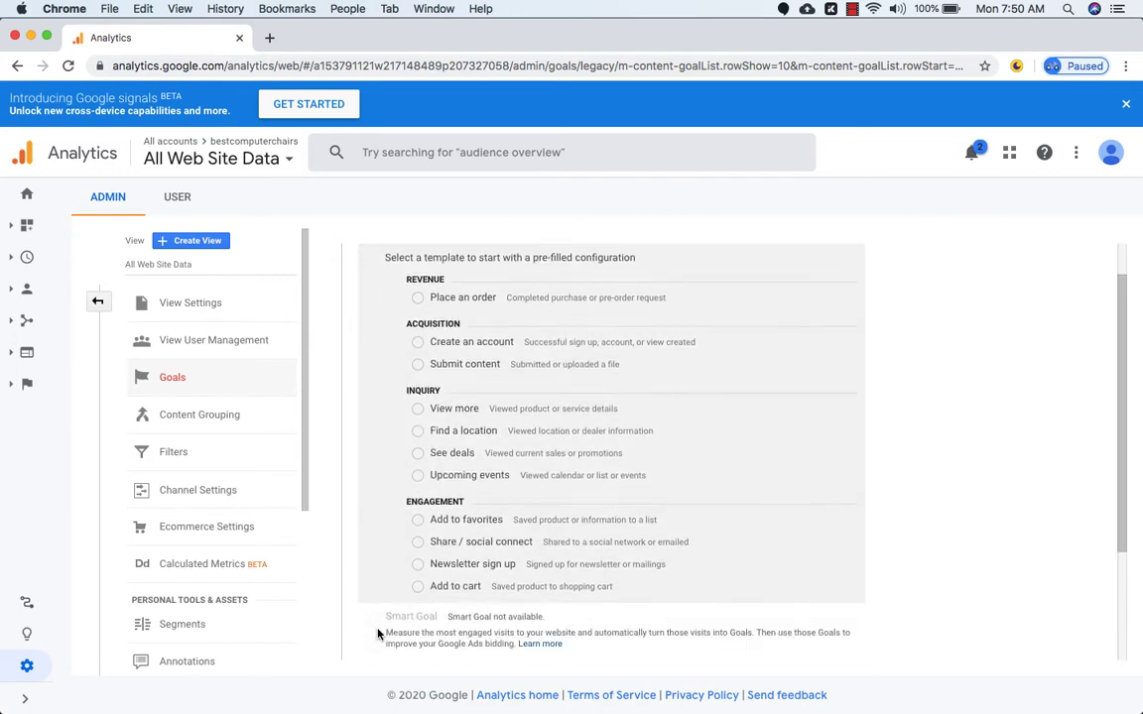
scroll(437, 395, up, 1)
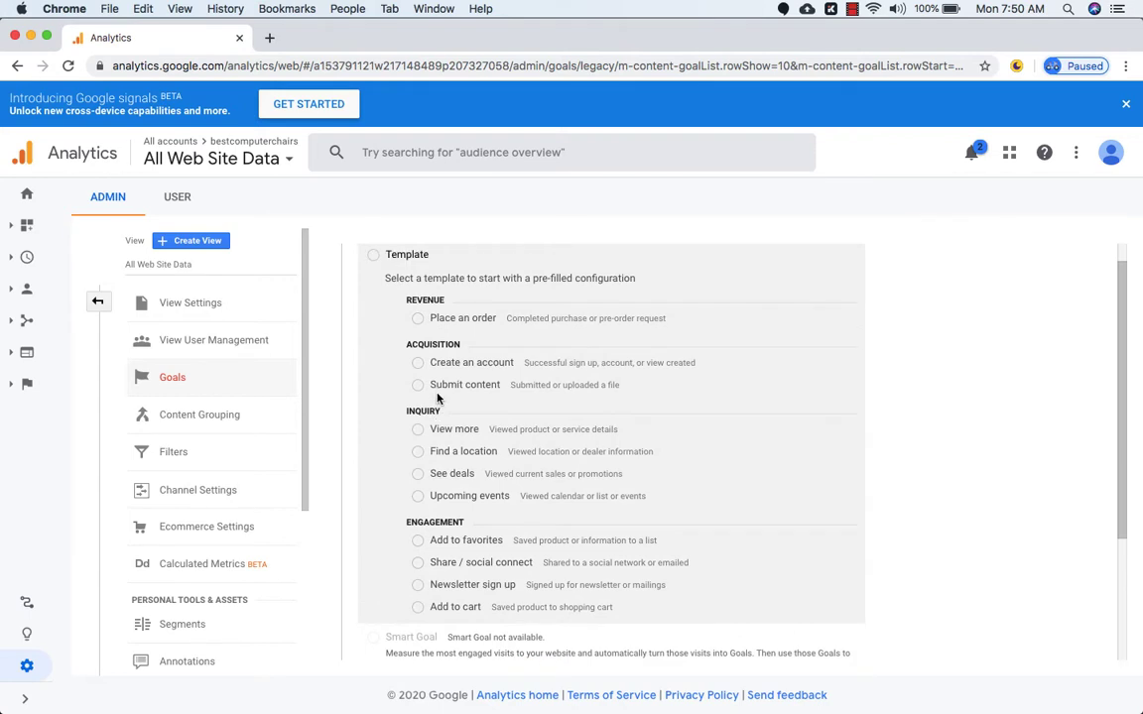
scroll(443, 453, up, 1)
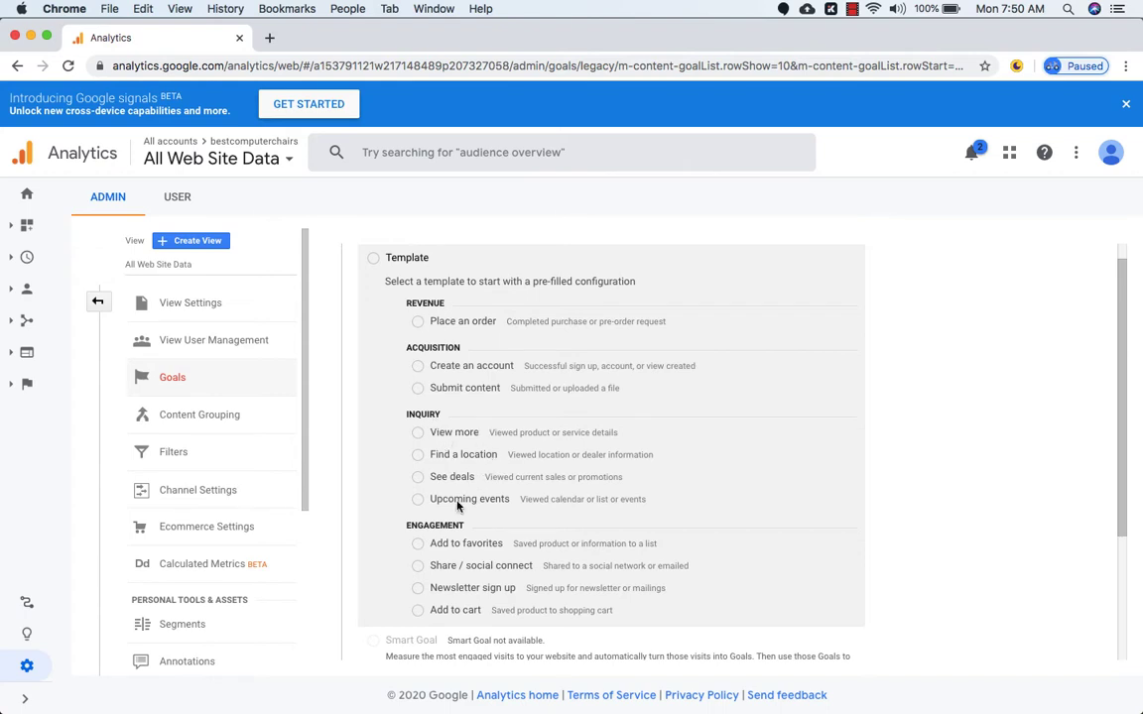
scroll(441, 516, down, 1)
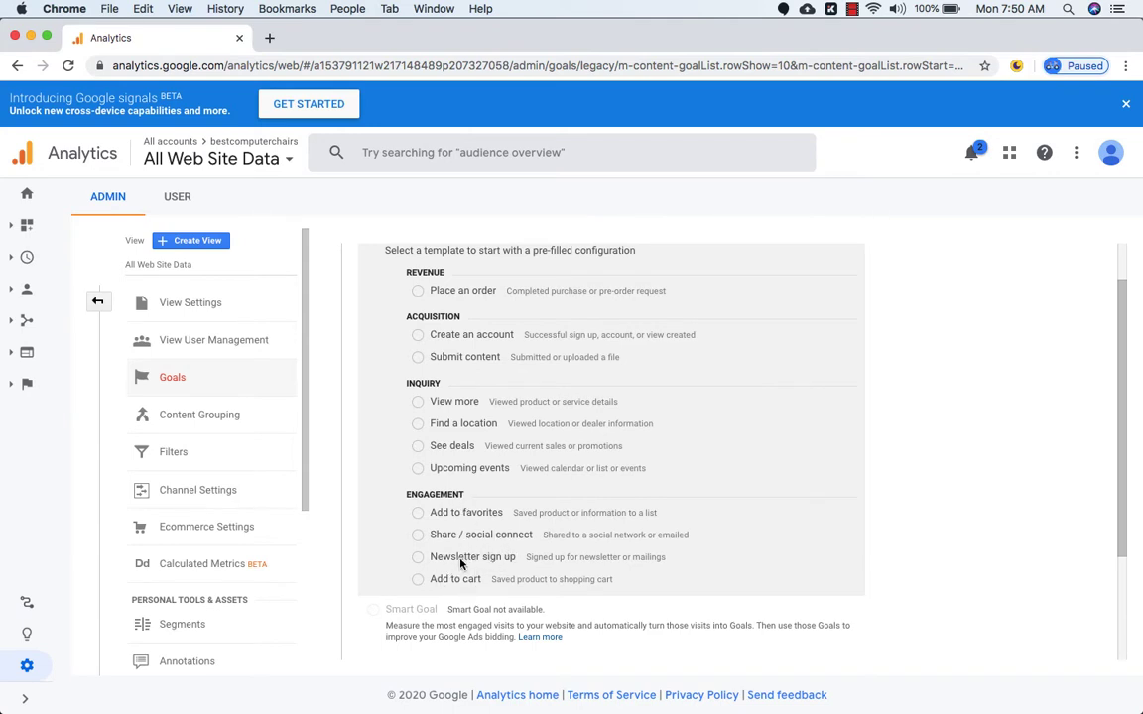
- Choose the Newsletter sign up engagement template and continue to the goal description
click(418, 558)
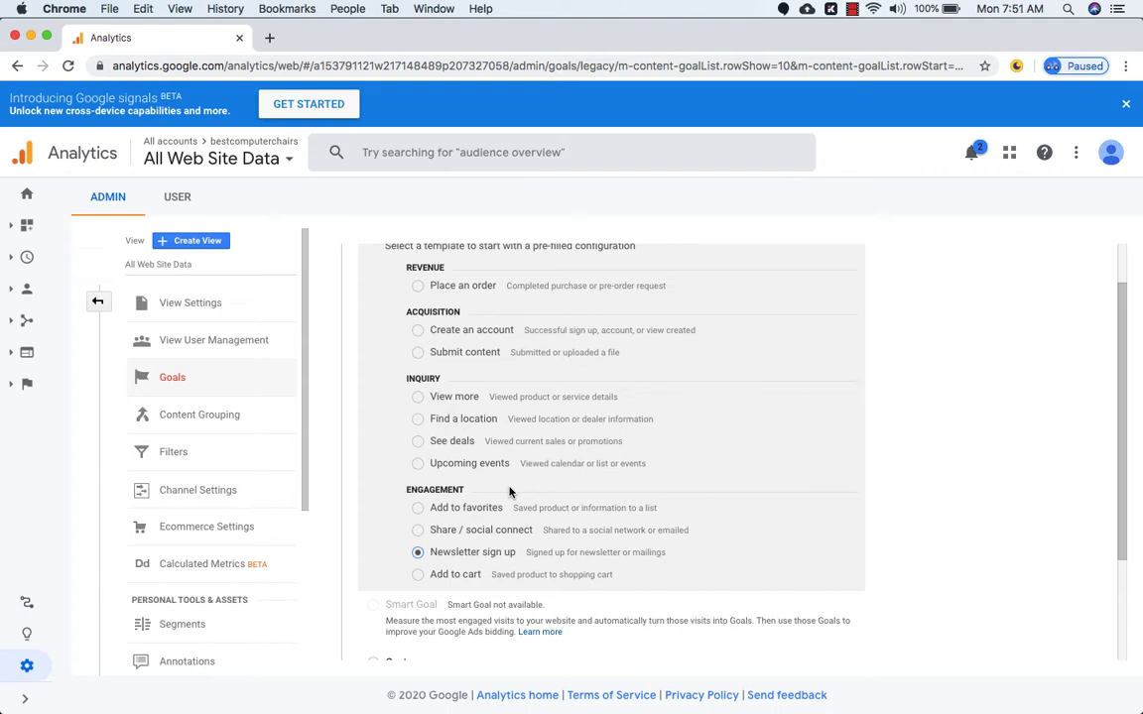
scroll(533, 494, down, 2)
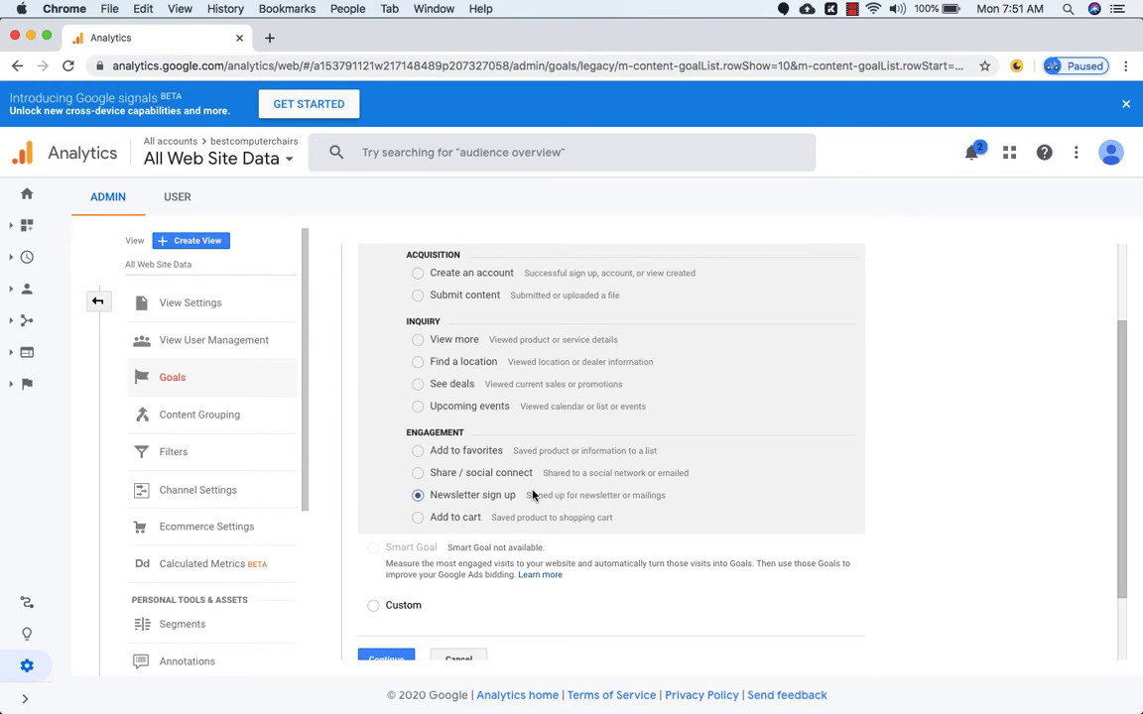
scroll(533, 494, down, 1)
scroll(478, 440, up, 4)
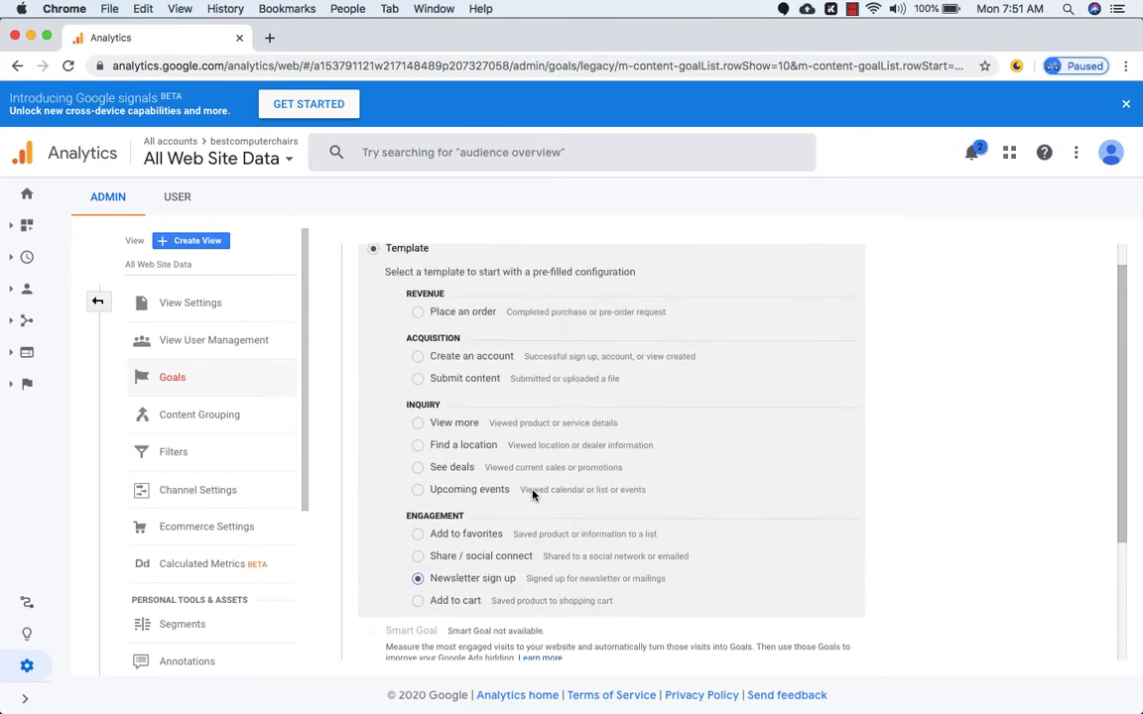
scroll(478, 440, down, 6)
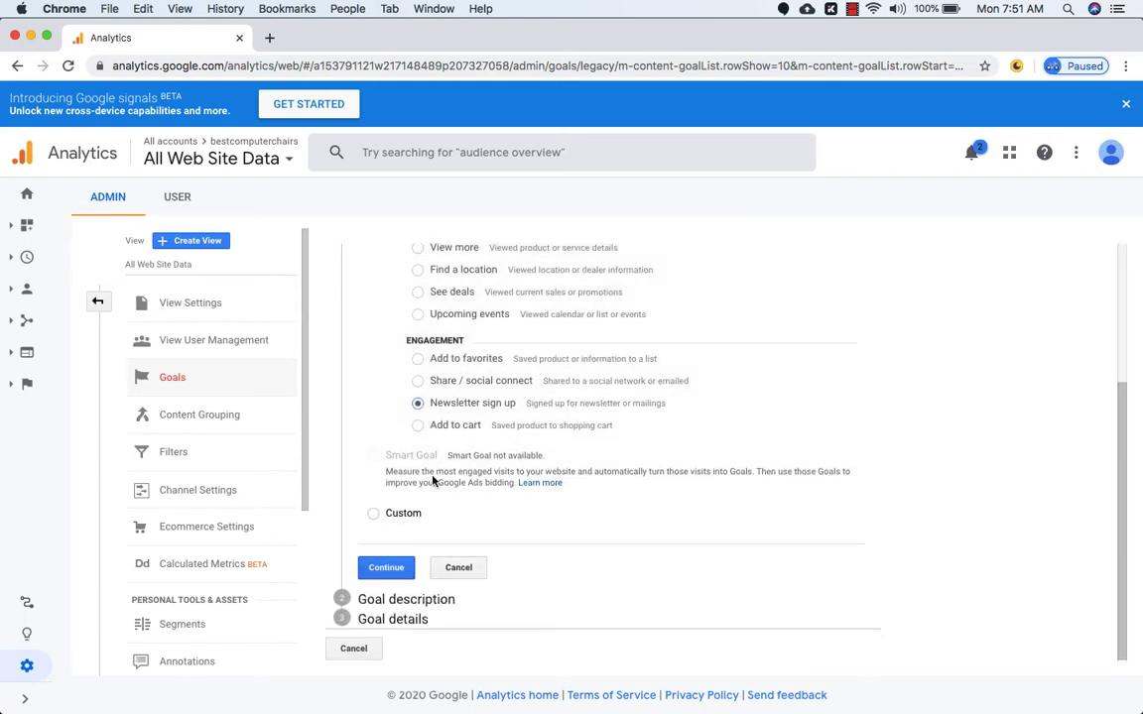
click(400, 574)
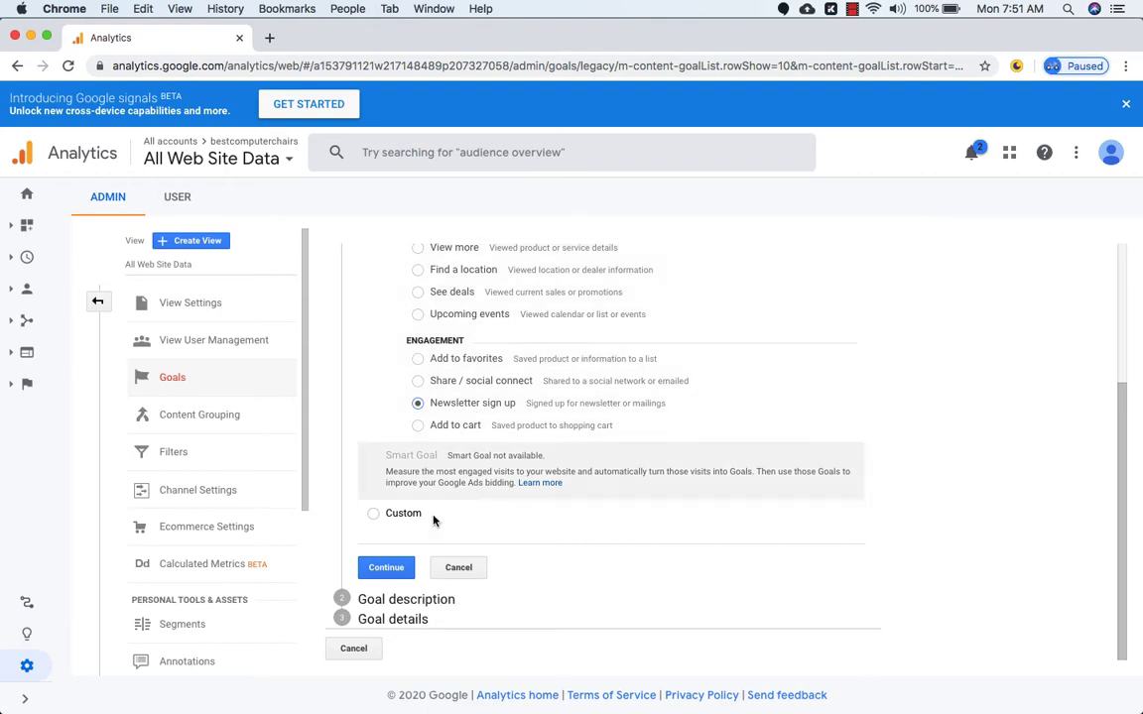
click(398, 573)
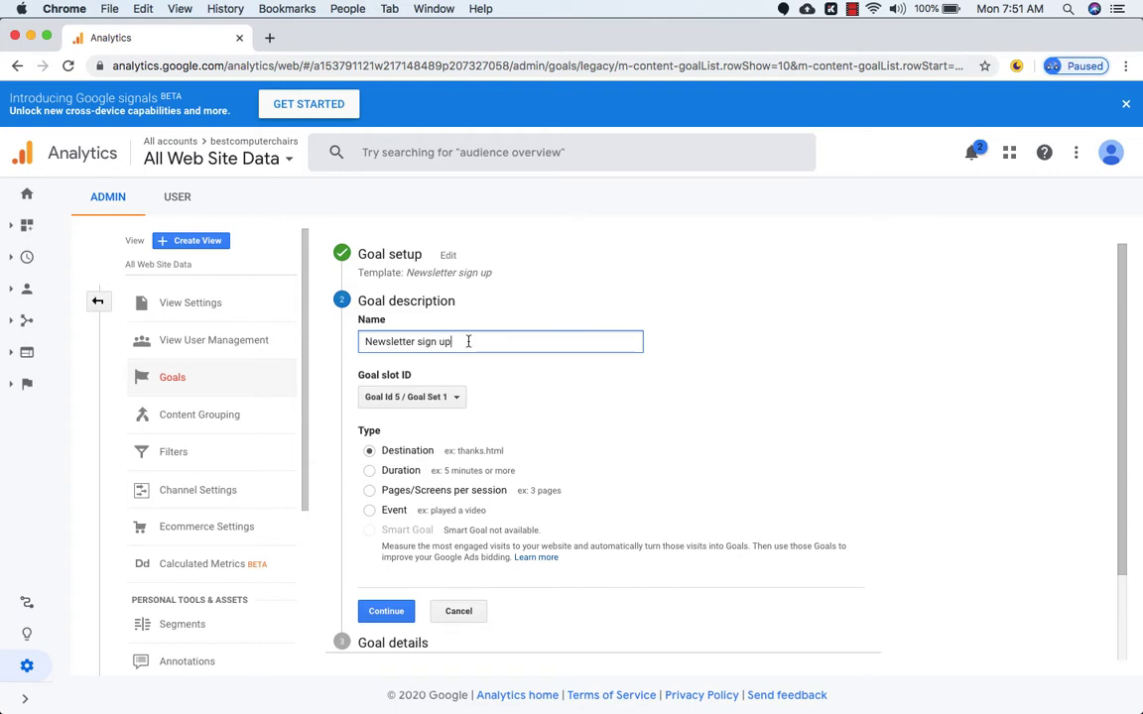
- Name the goal "Newsletter sign up" and continue to the goal details with the Destination type
key(BackSpace)
key(BackSpace)
text(up)
scroll(514, 388, down, 1)
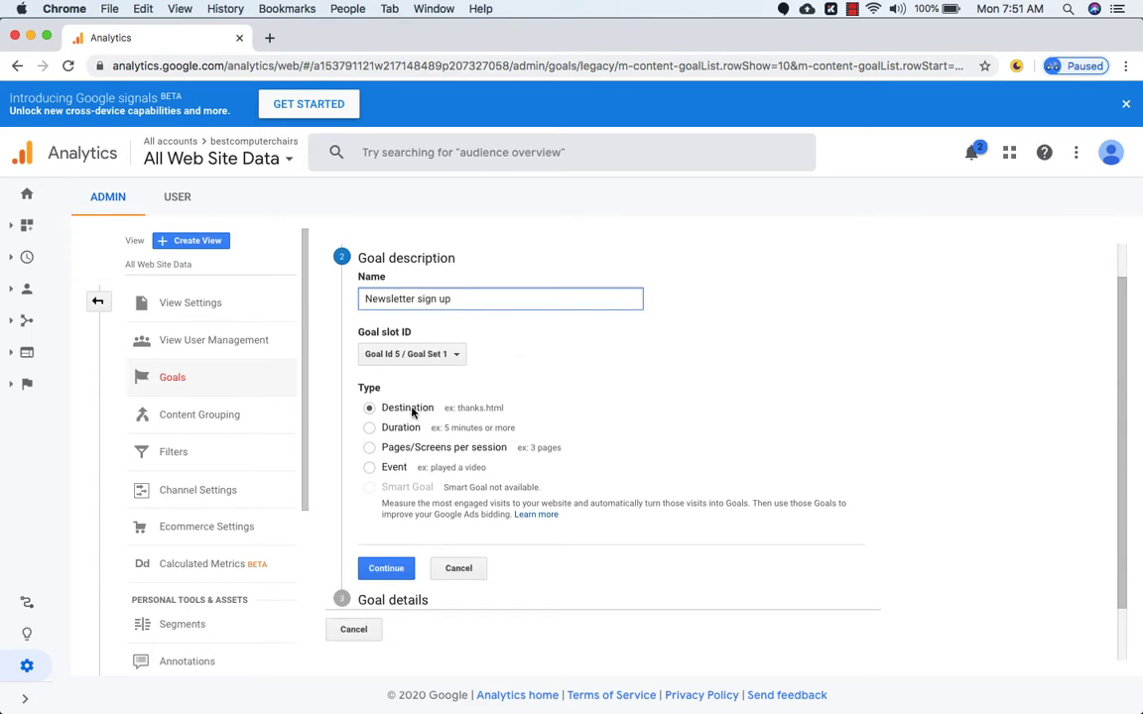
click(452, 357)
click(453, 357)
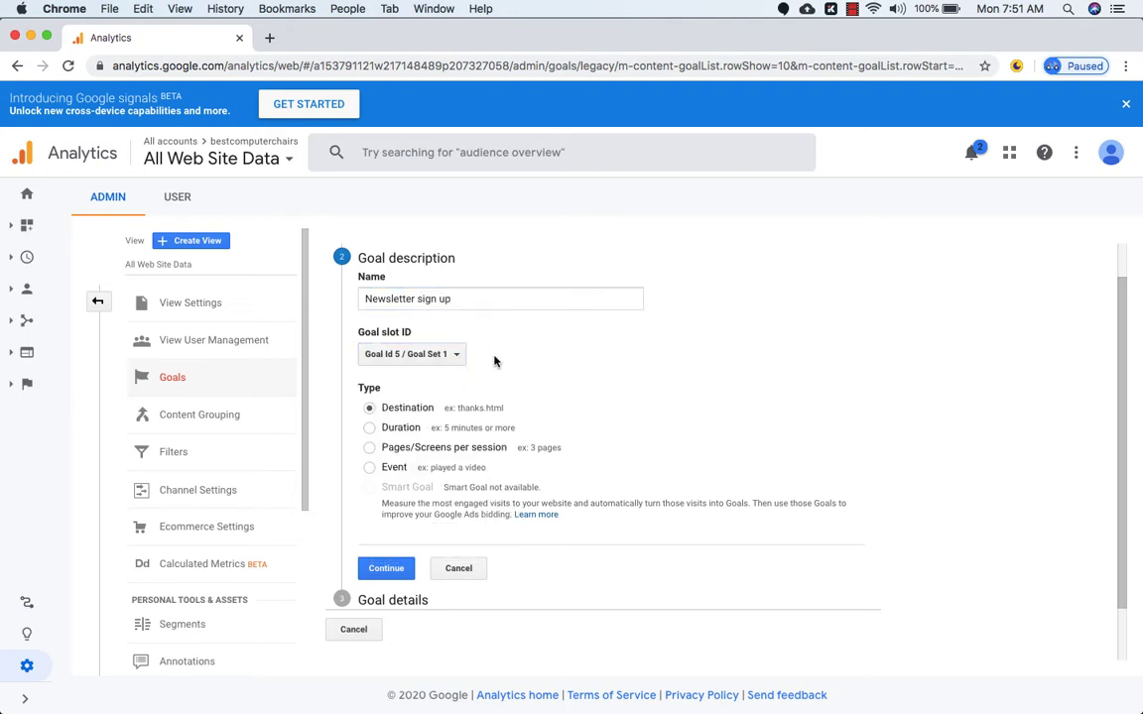
scroll(494, 361, down, 1)
click(388, 532)
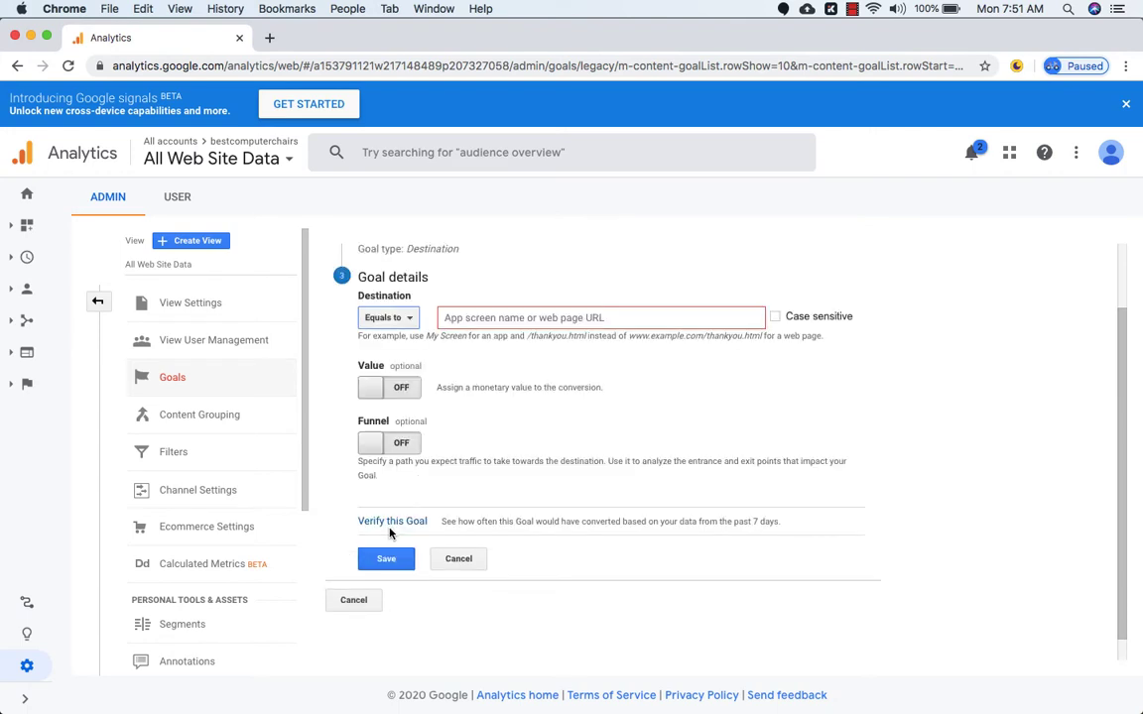
- Set the goal's destination page to /thank-you/ with the match type Equals to
scroll(470, 459, up, 2)
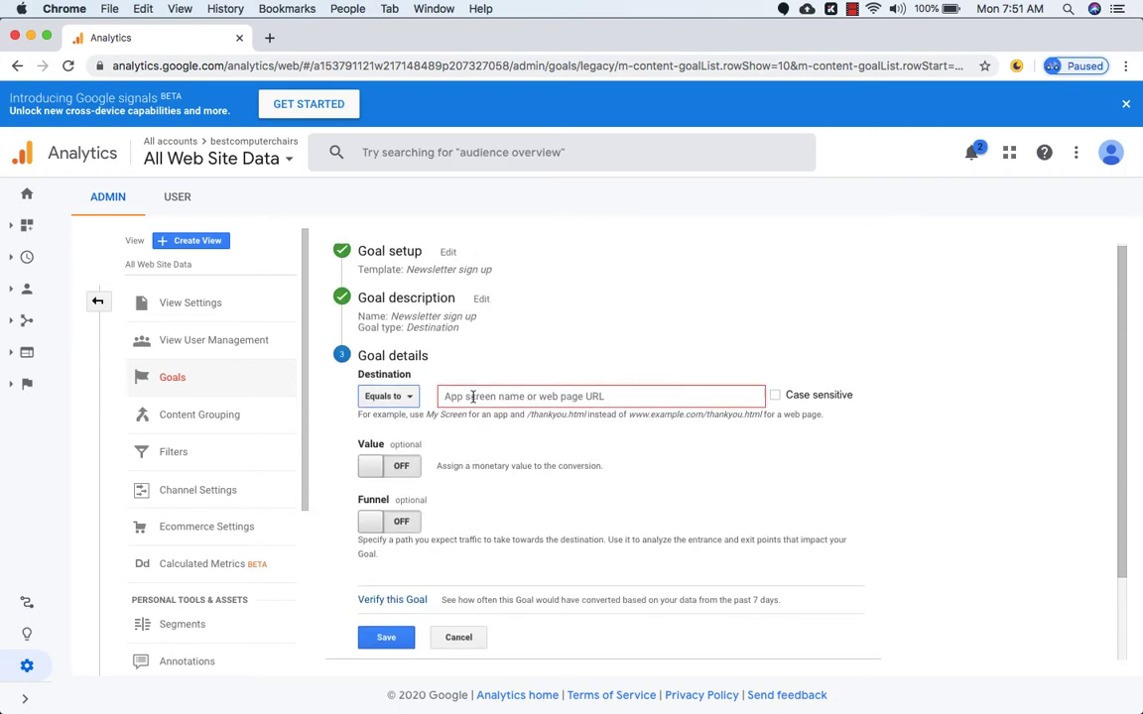
click(473, 396)
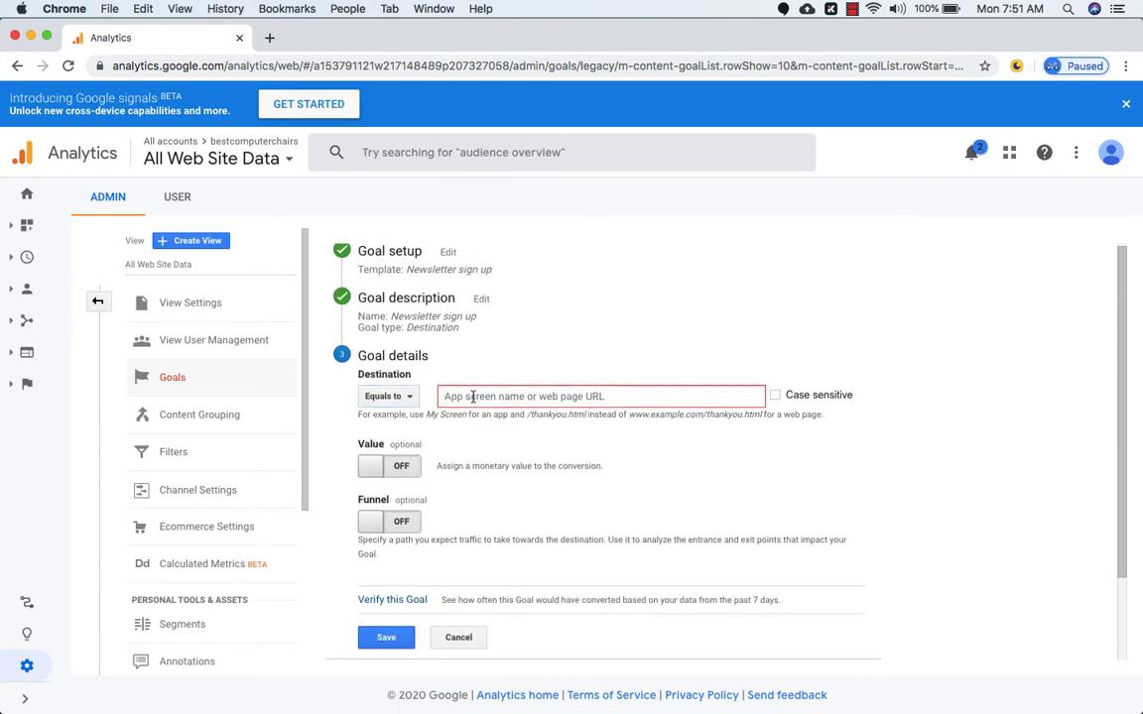
text(/t)
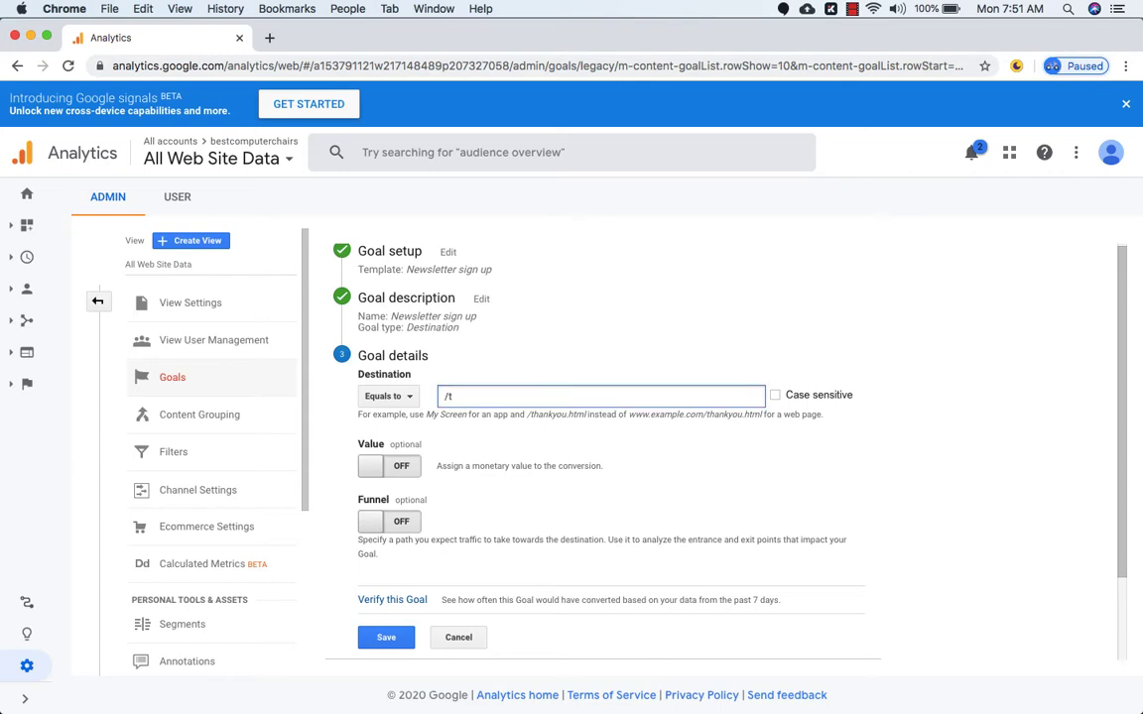
text(hank-you/)
click(404, 397)
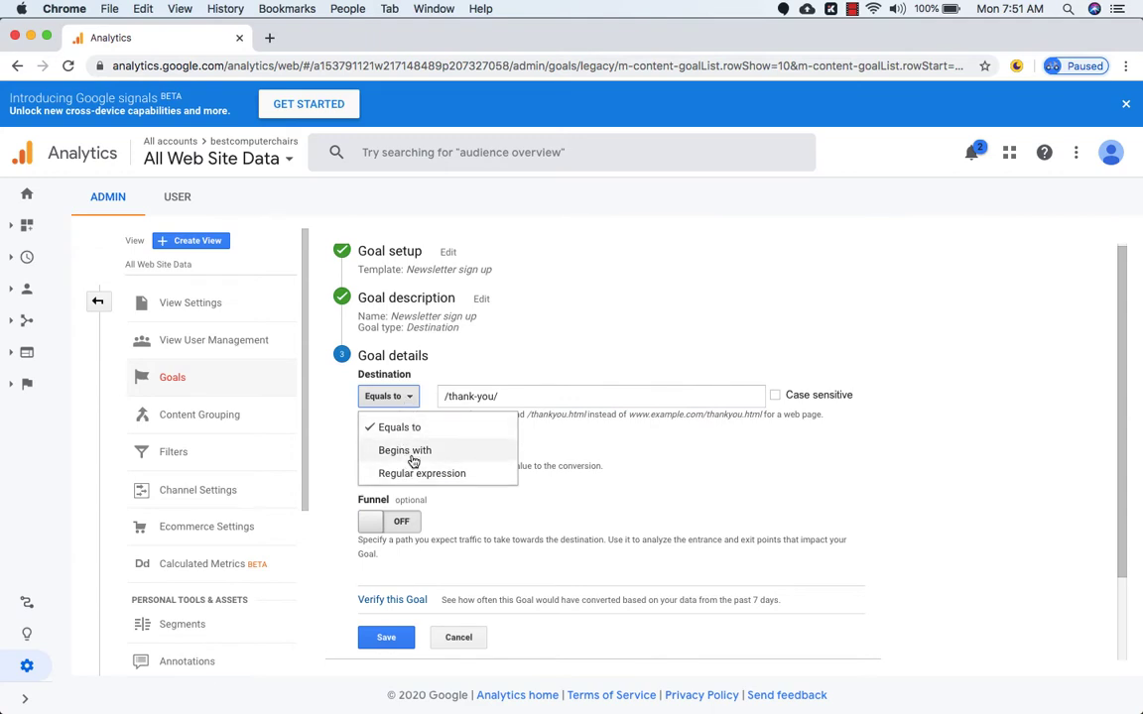
click(523, 393)
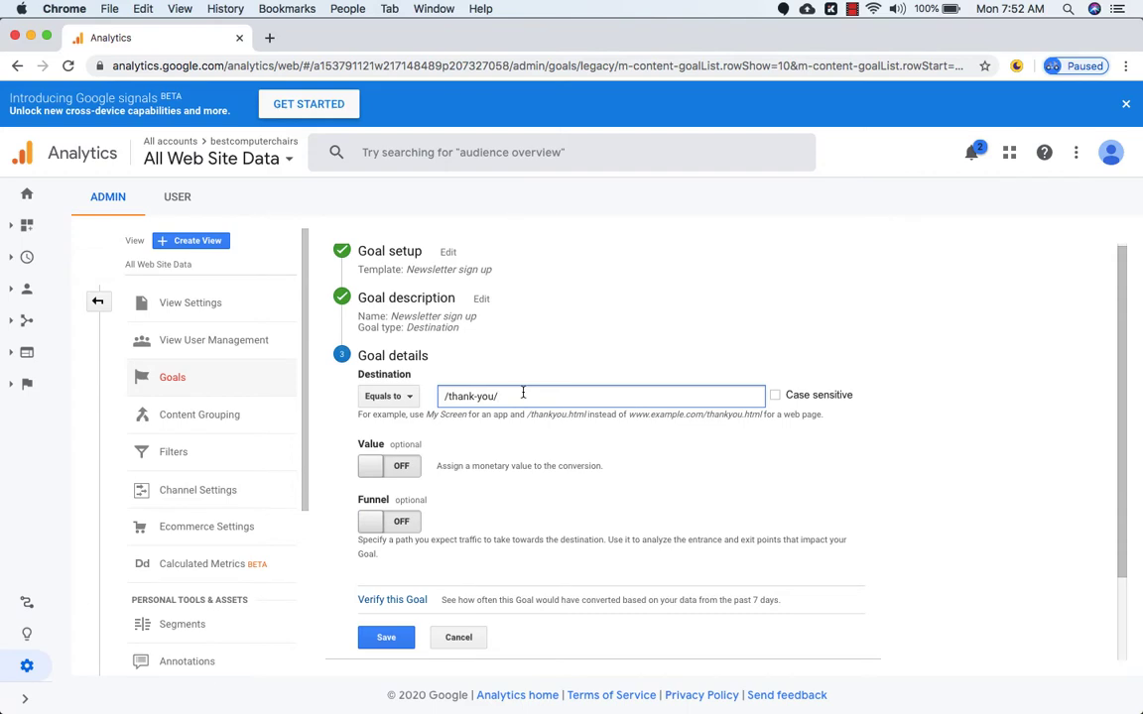
- Append ?843758473 to the destination path and set its match type to Begins with
text(?)
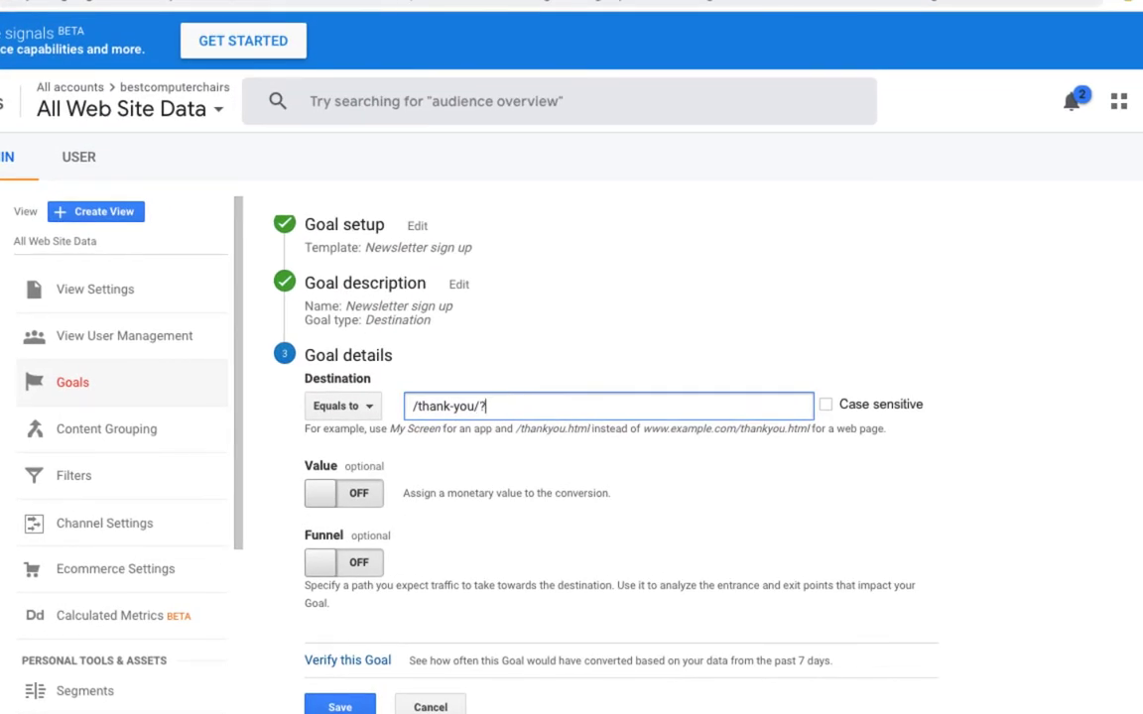
text(843758473)
click(364, 407)
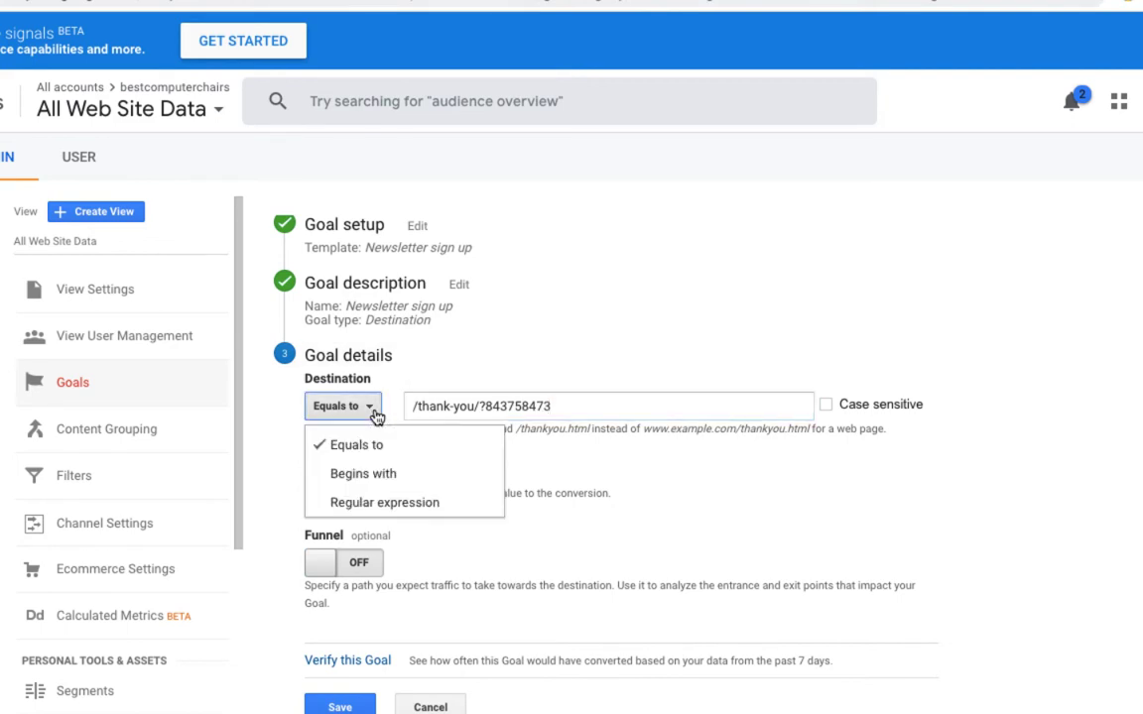
click(363, 475)
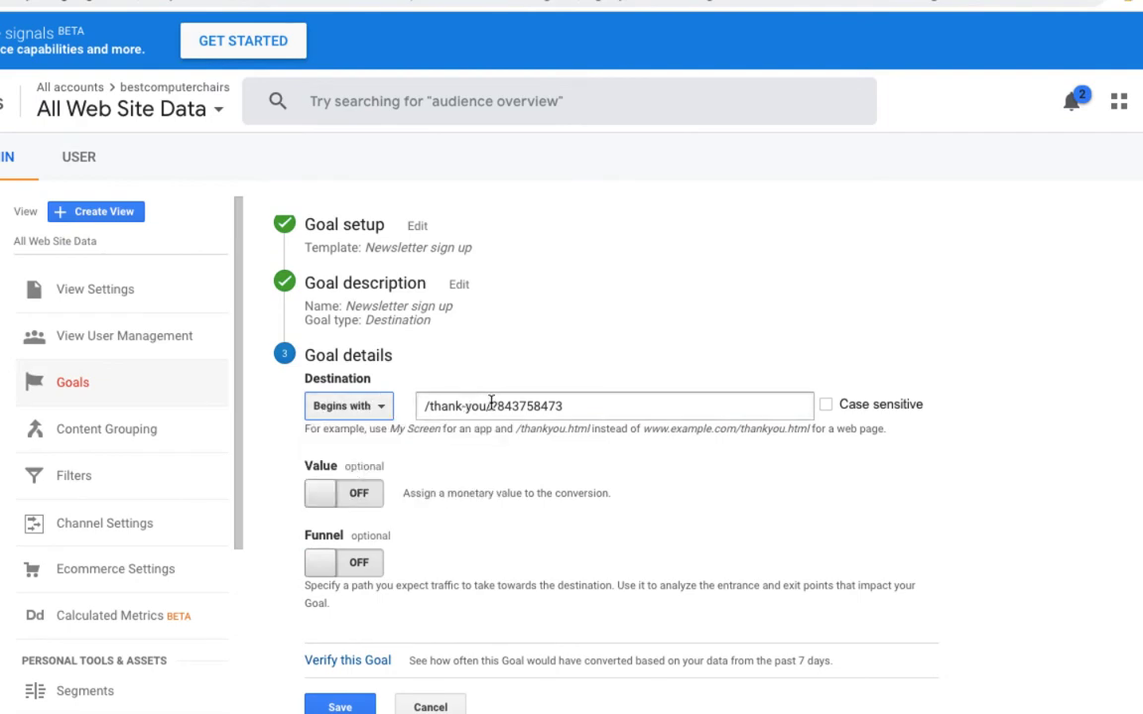
- Remove the query string after /thank-you/ and prefix the destination path with category233
drag(492, 405, 585, 404)
key(BackSpace)
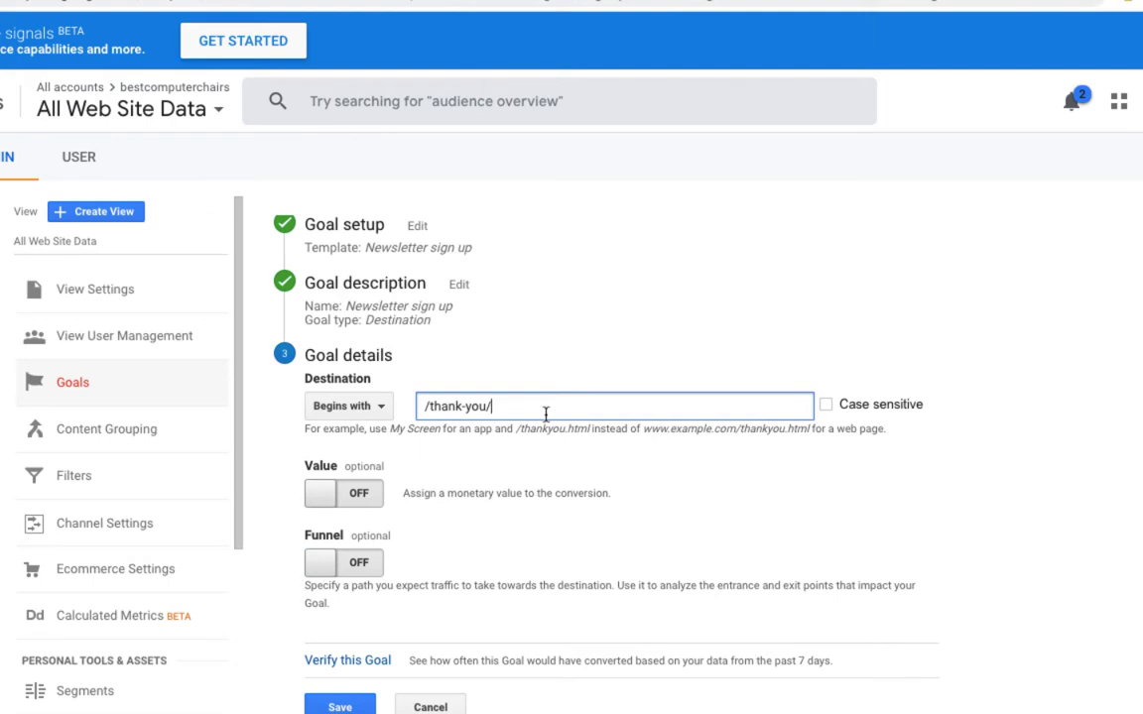
click(423, 405)
text(cat)
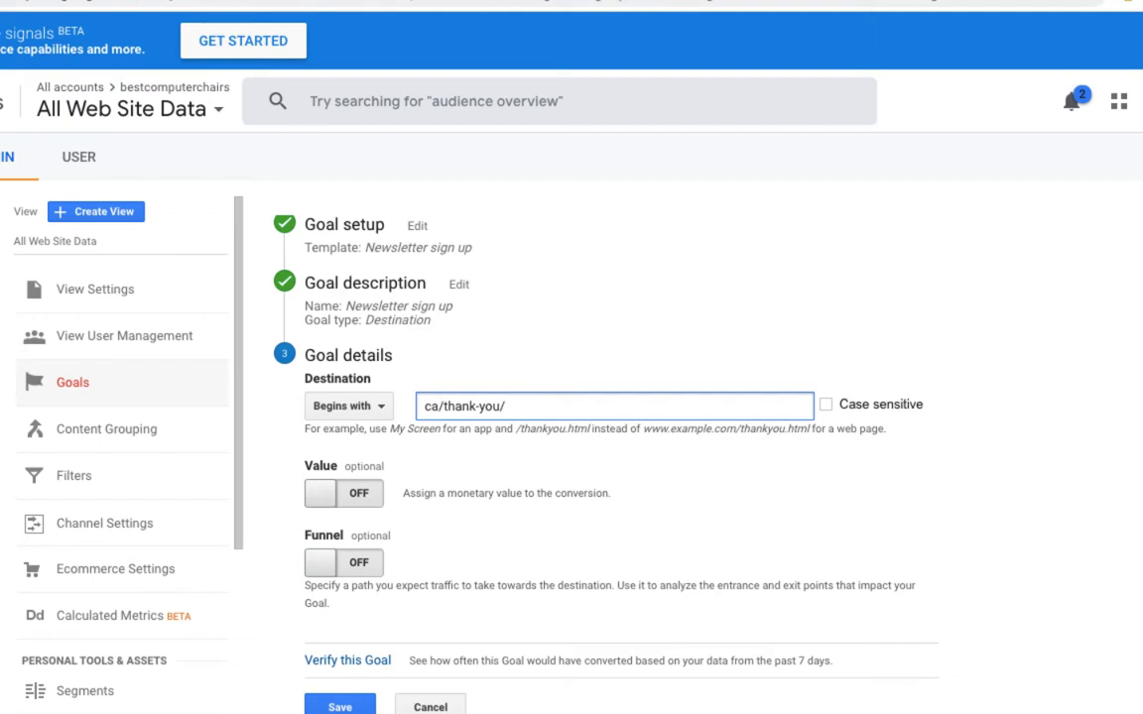
text(egory)
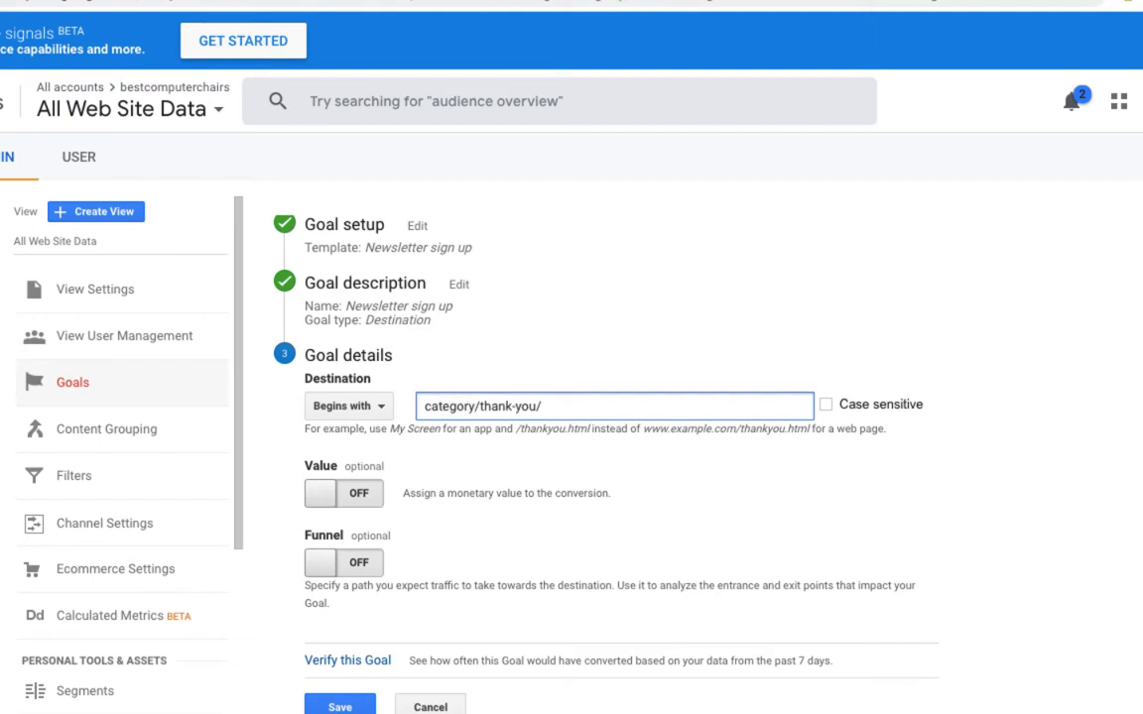
text(233)
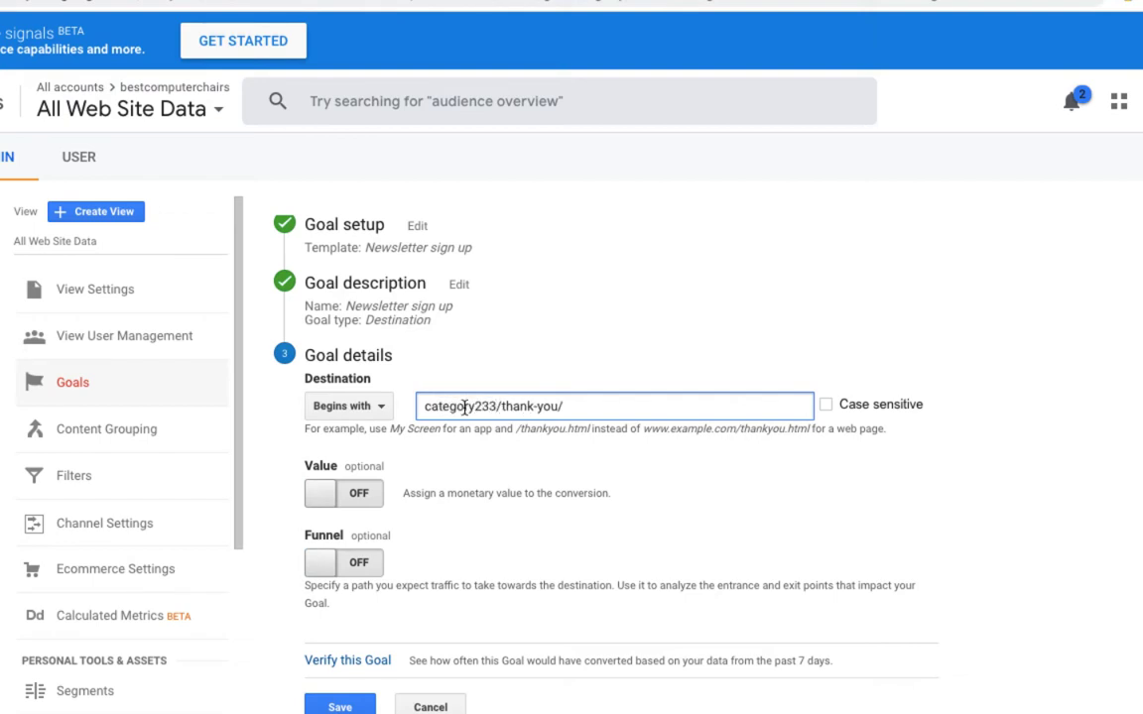
- Set the destination match type to Regular expression and remove the category prefix, leaving the path as /thank-you/
click(378, 408)
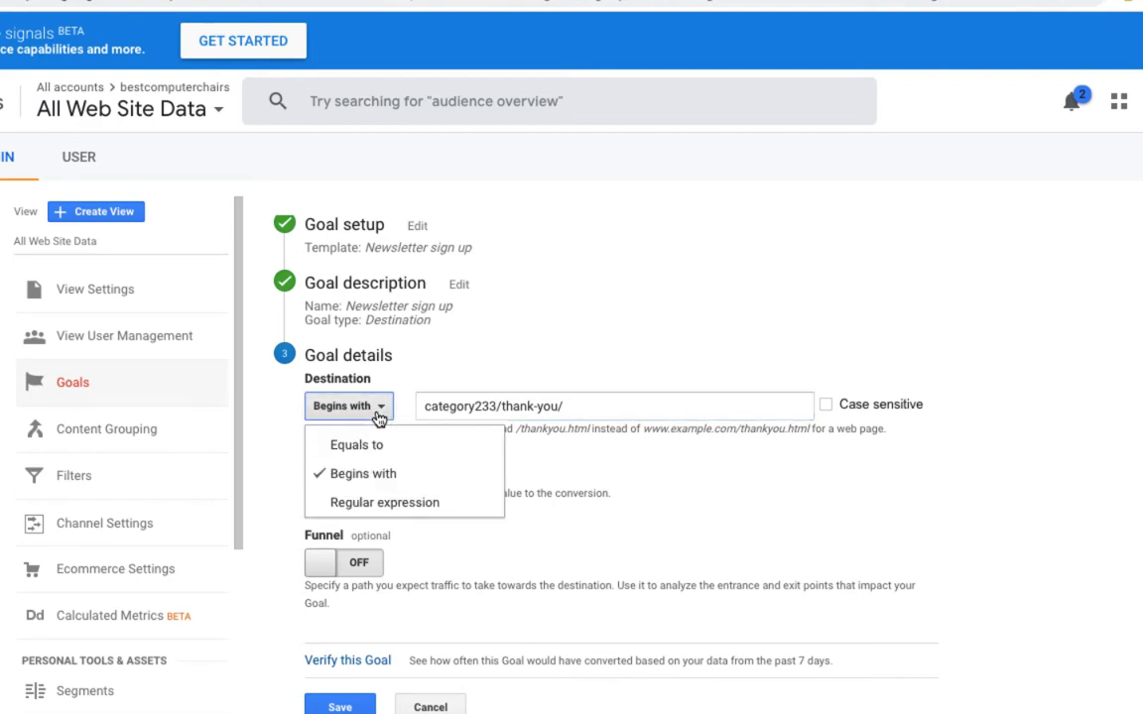
click(366, 504)
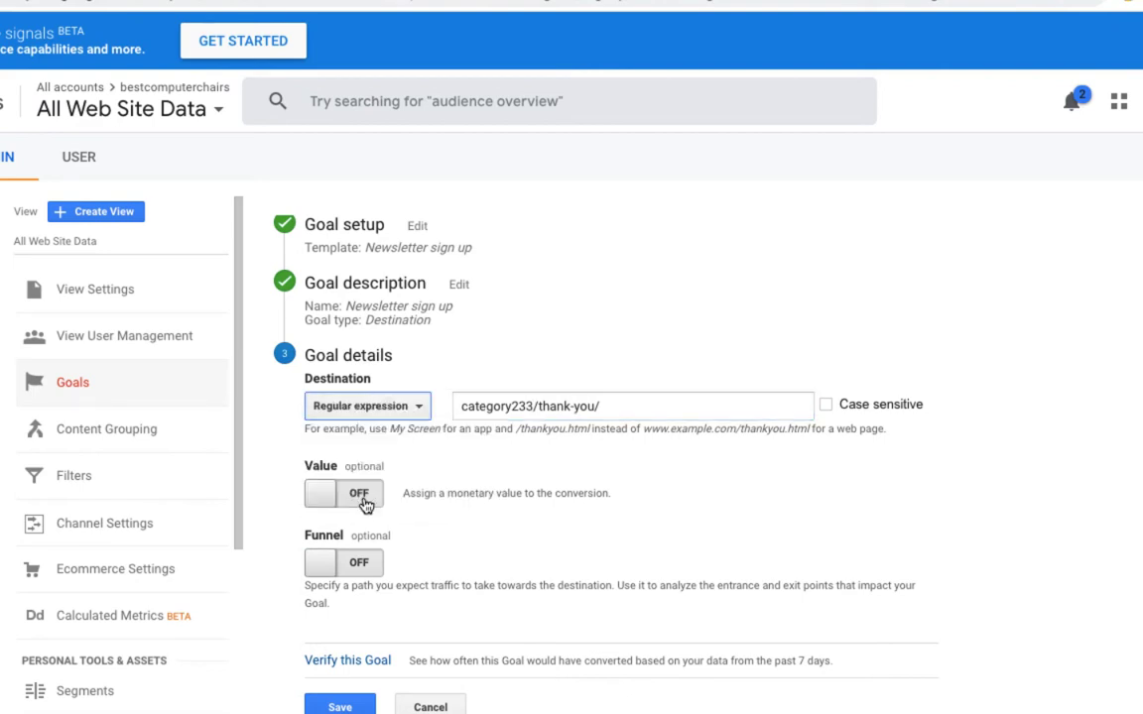
click(533, 407)
key(BackSpace)
key(BackSpace)
key(BackSpace)
key(BackSpace)
key(BackSpace)
key(BackSpace)
key(BackSpace)
key(BackSpace)
key(BackSpace)
key(BackSpace)
key(BackSpace)
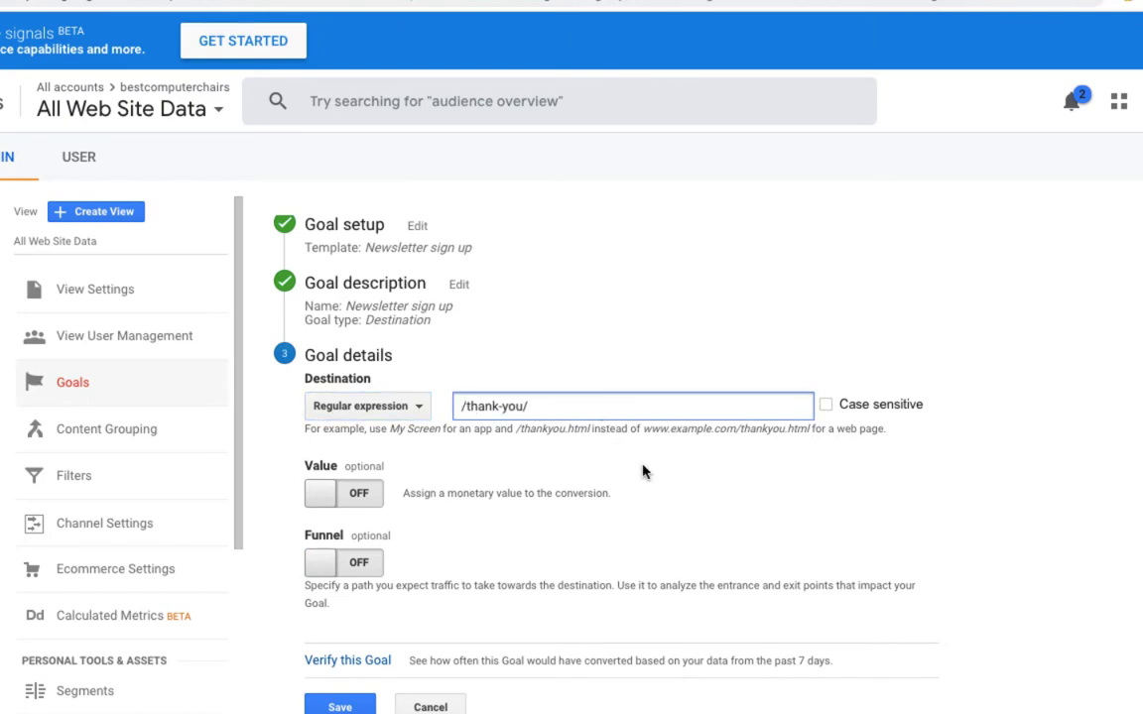
- Turn on the goal's optional monetary value, enter 1 USD, and turn the value off again
scroll(619, 472, down, 1)
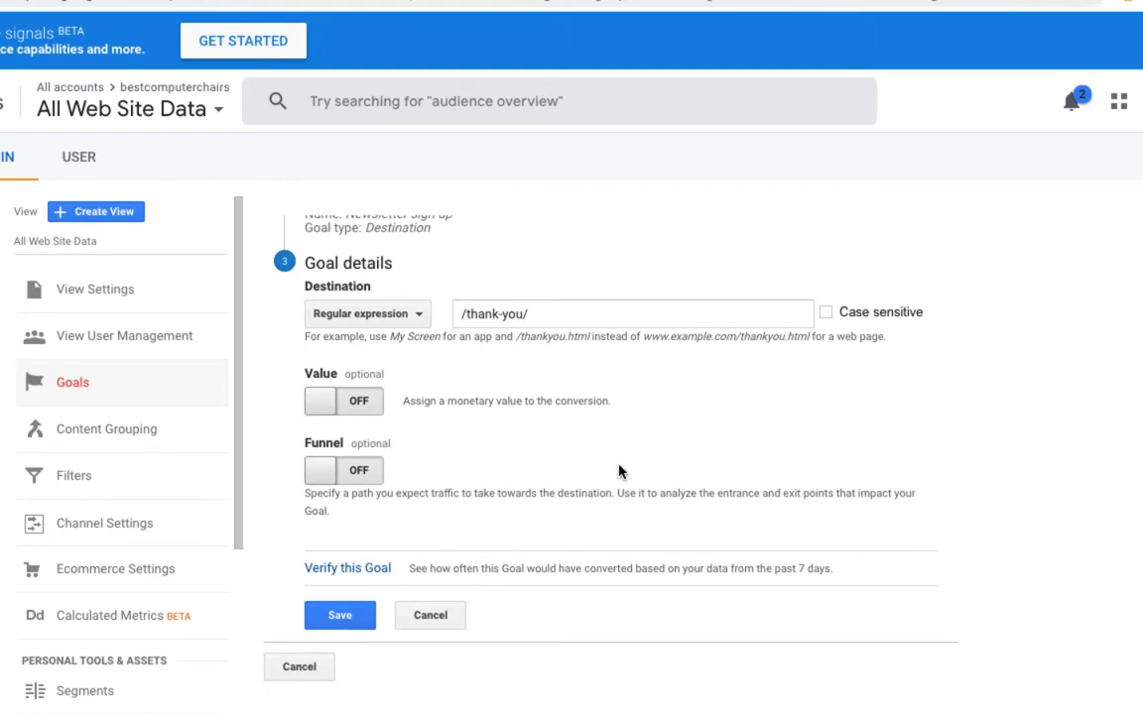
click(365, 407)
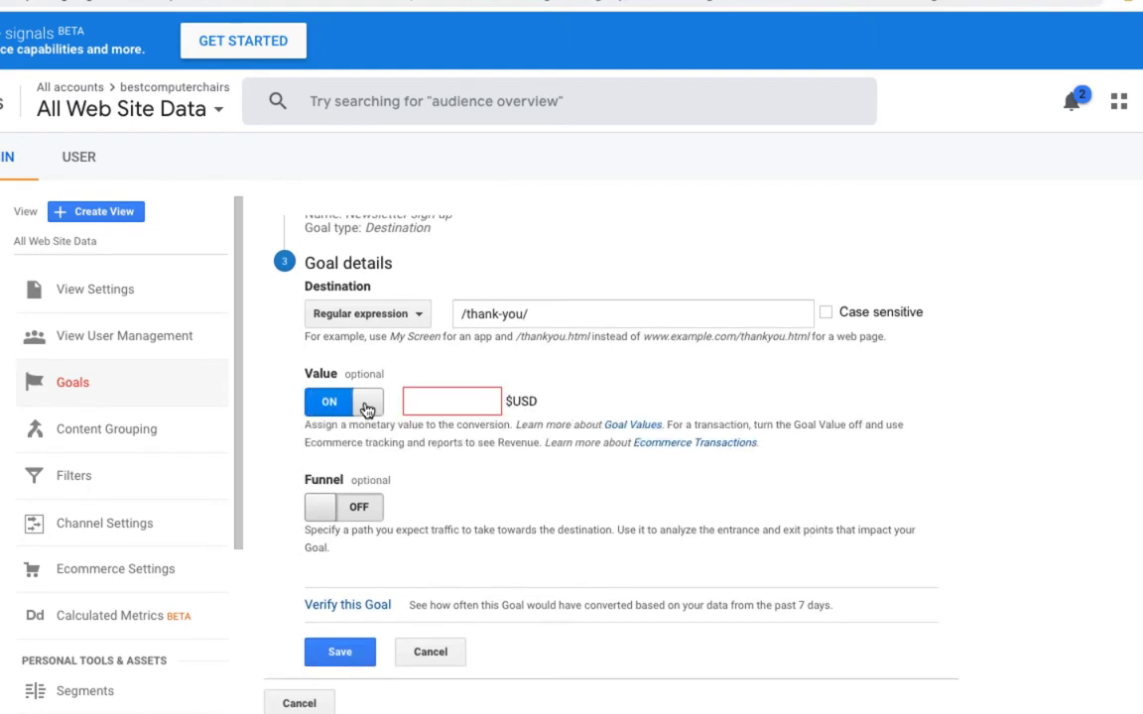
click(470, 400)
text(1)
click(367, 404)
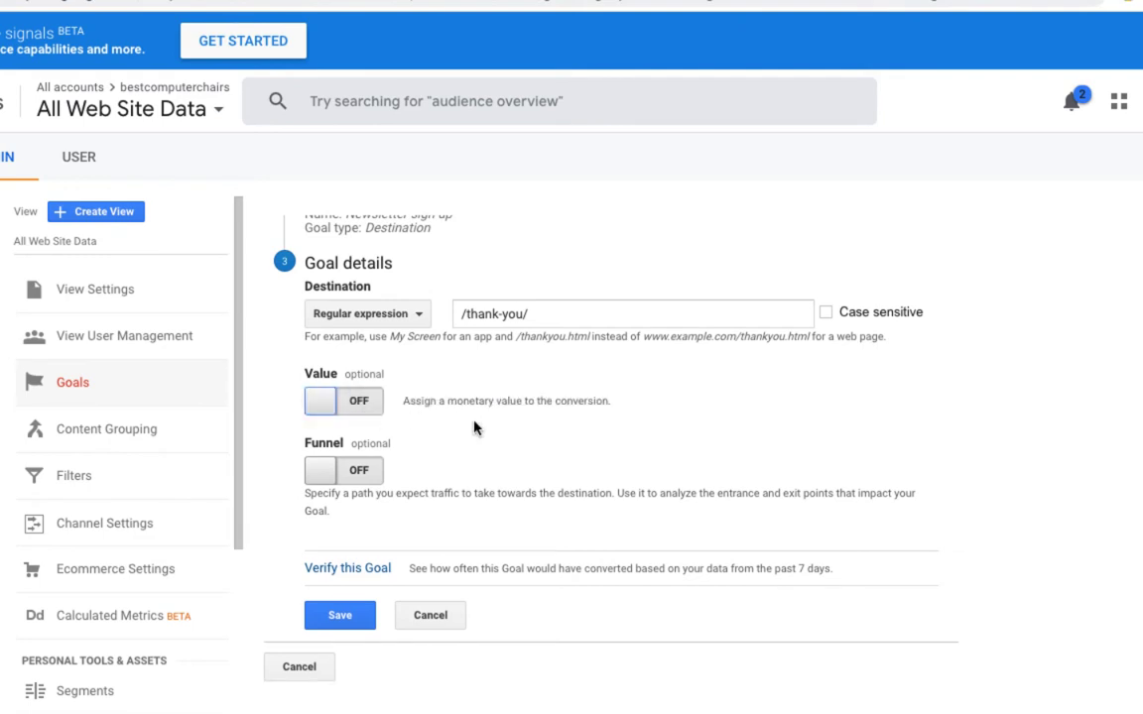
scroll(474, 428, down, 1)
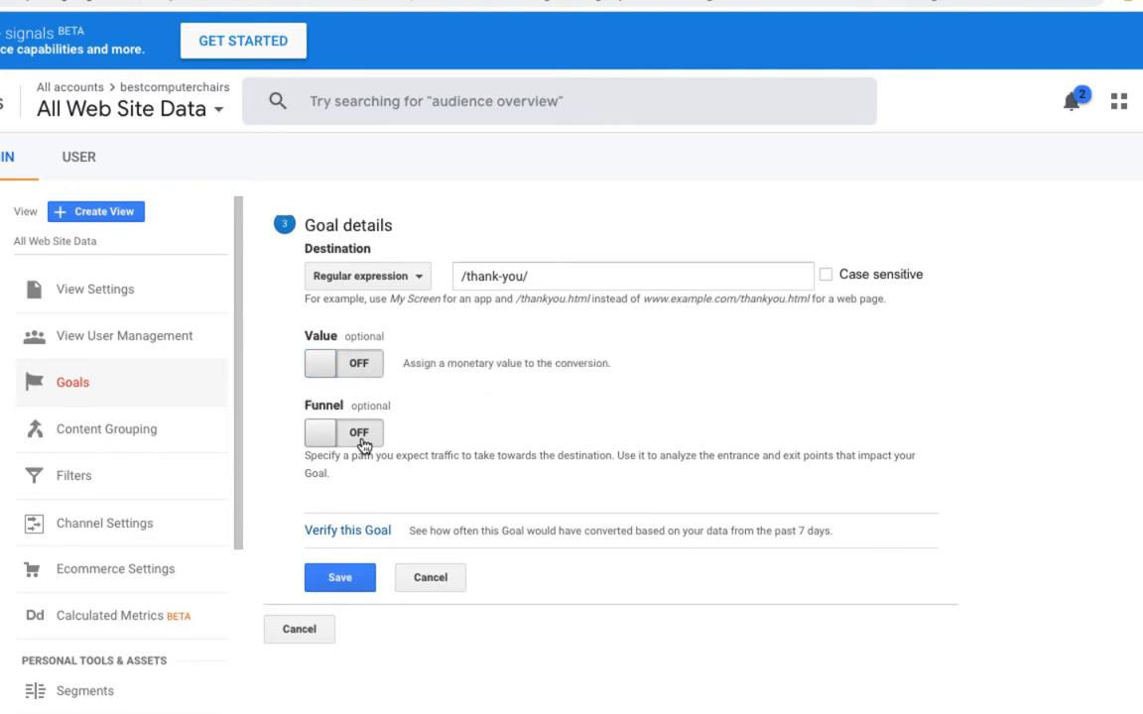
- Turn on the goal's optional funnel and define its first step as cart with the page /cart
click(363, 439)
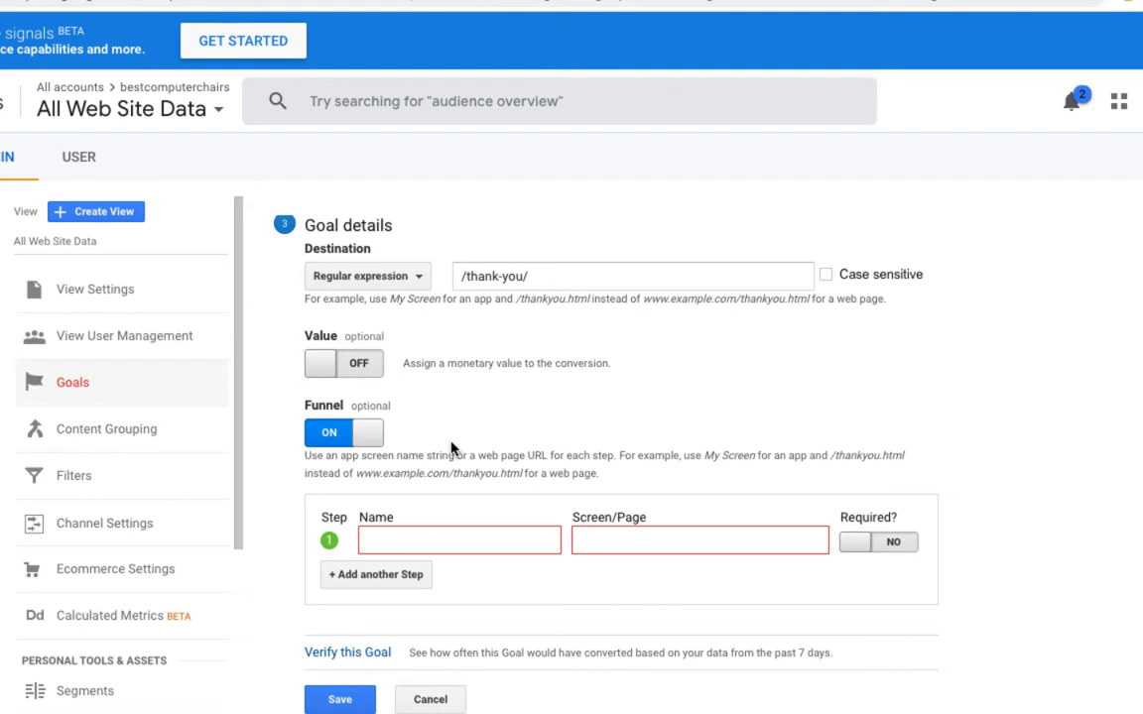
click(418, 538)
text(cart)
key(Tab)
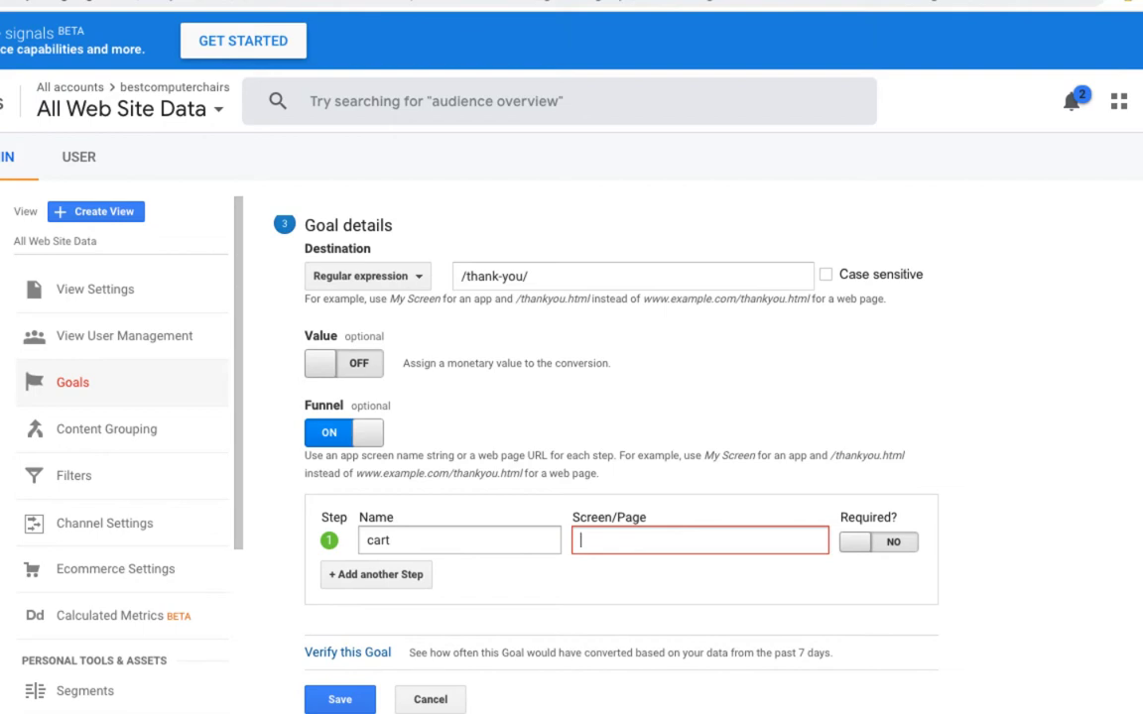
text(/cart)
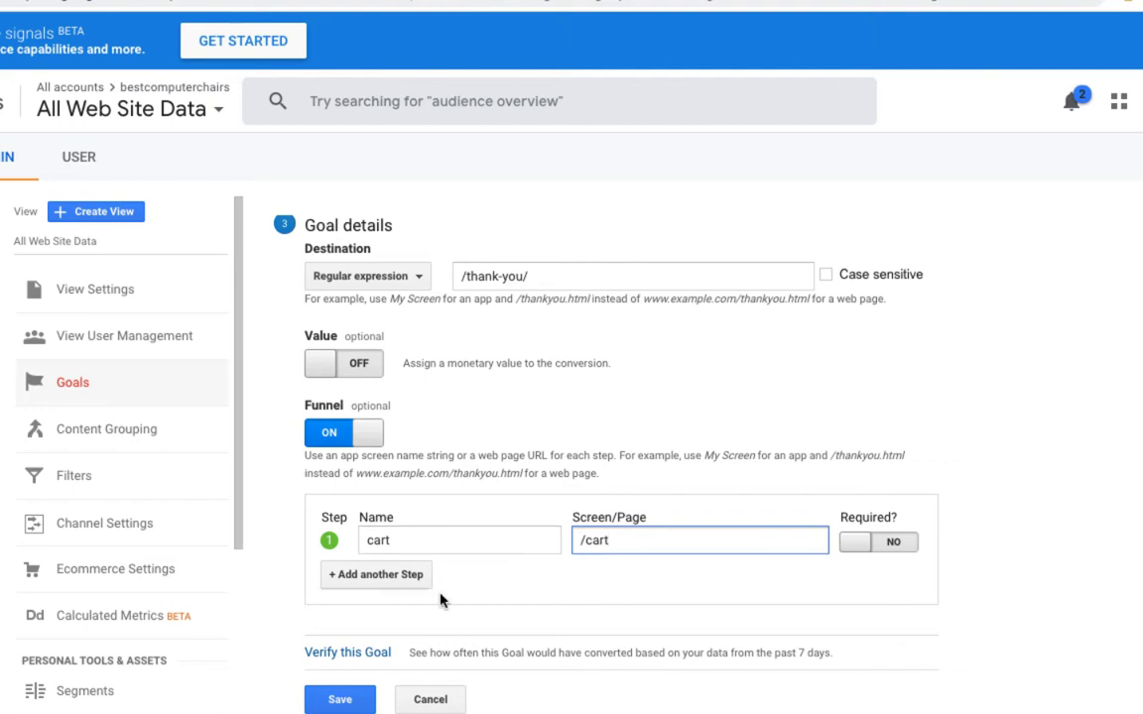
- Add a second funnel step named viewcart with the page /viewcart
click(355, 580)
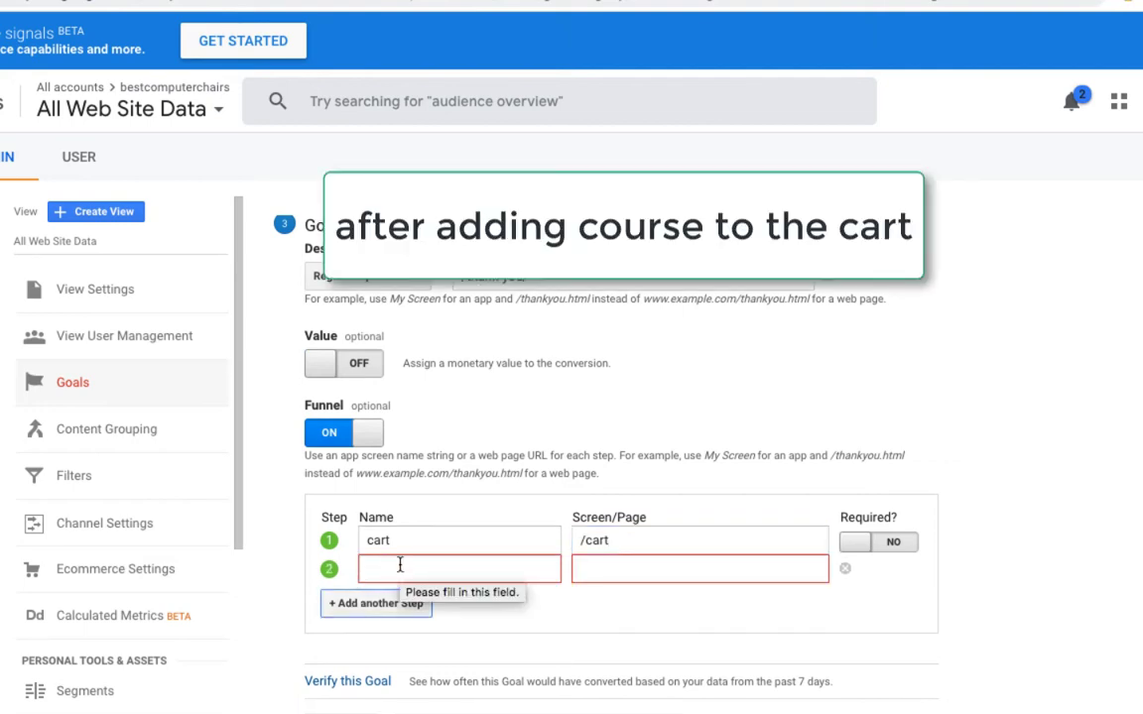
click(394, 569)
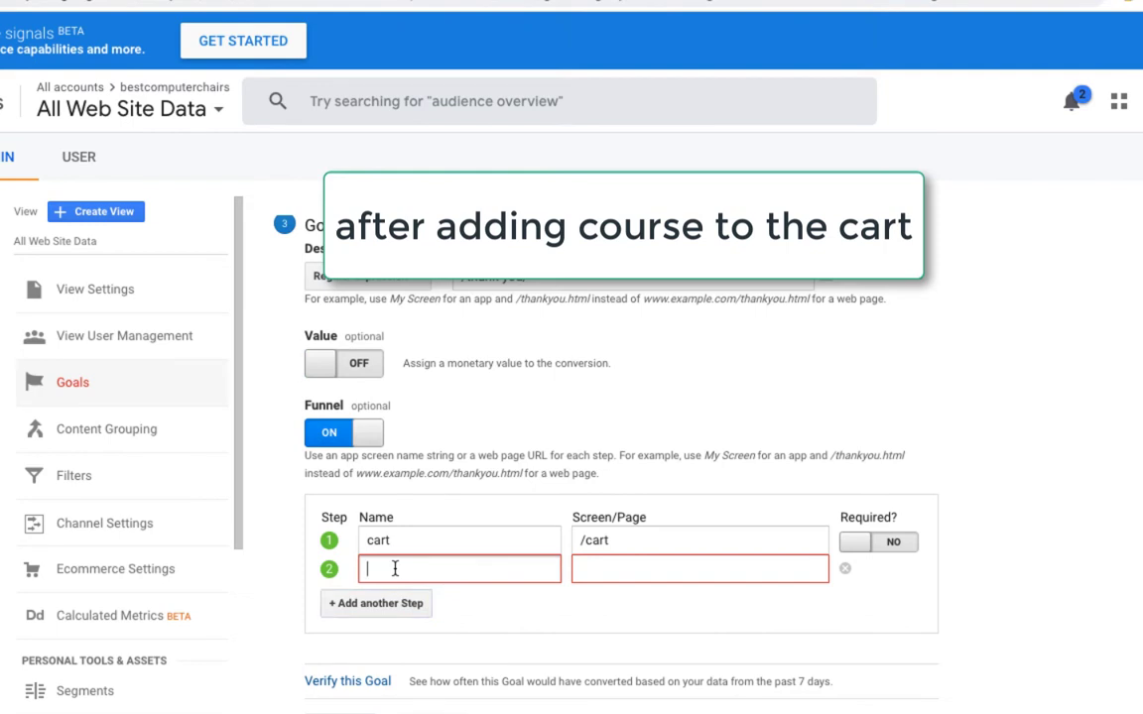
text(view)
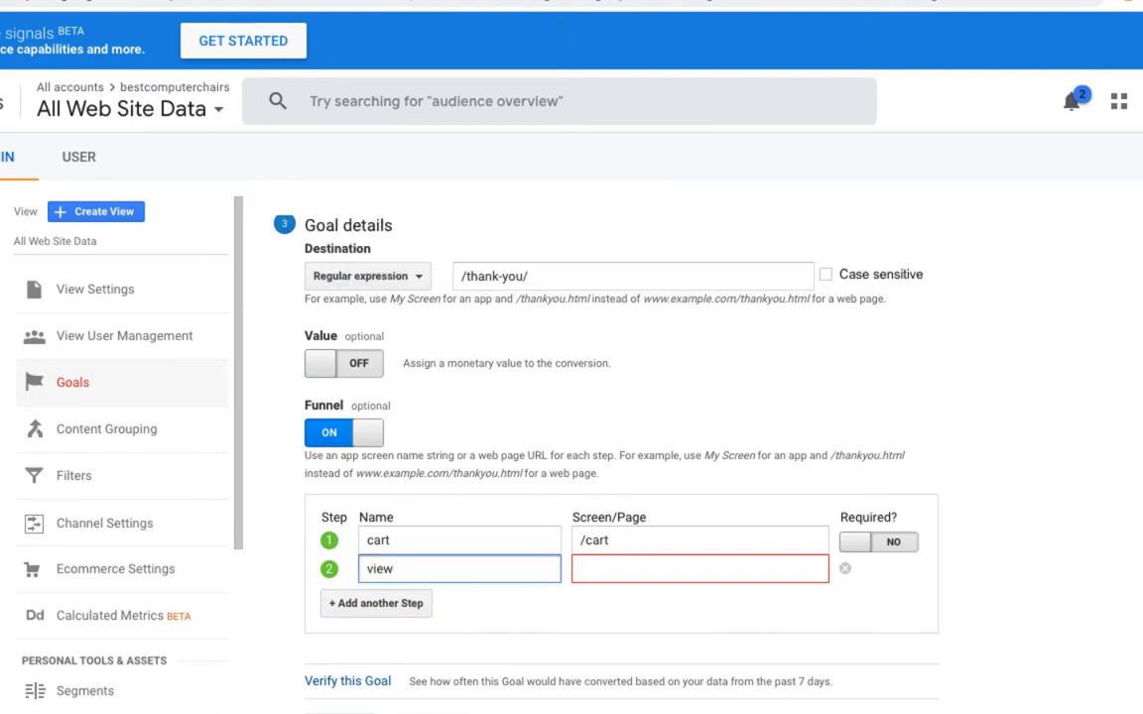
text(cart)
key(Tab)
text(/v)
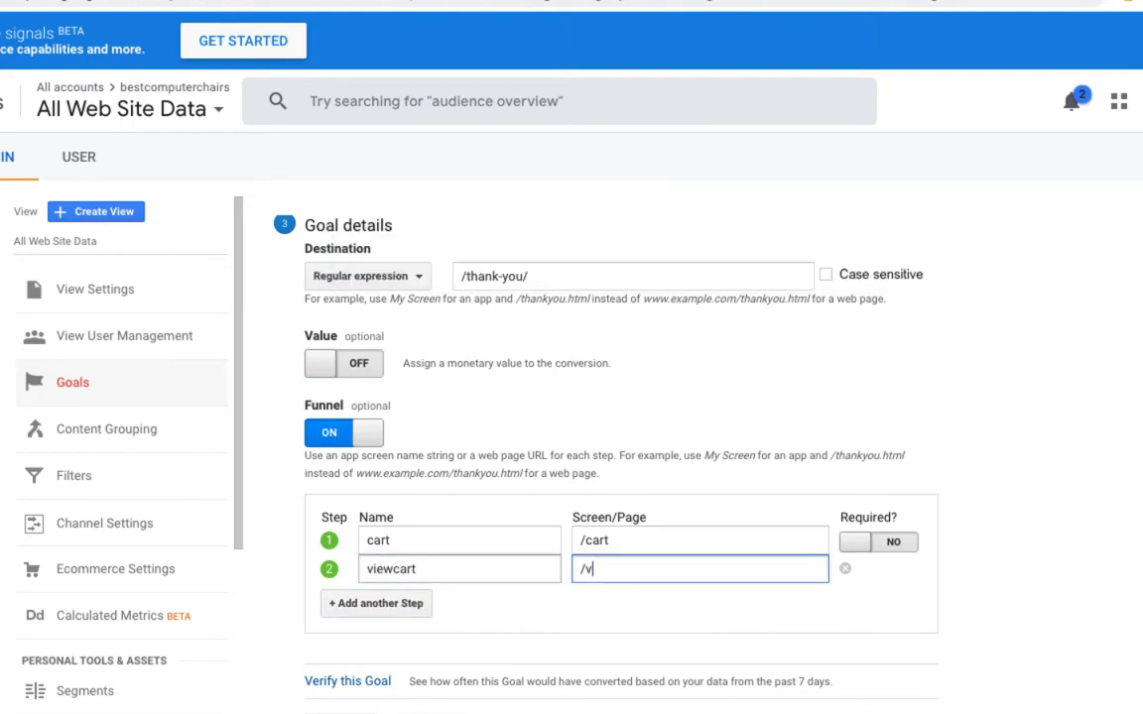
text(iewcart)
- Add a third funnel step named checkout with the page /checkout
click(374, 603)
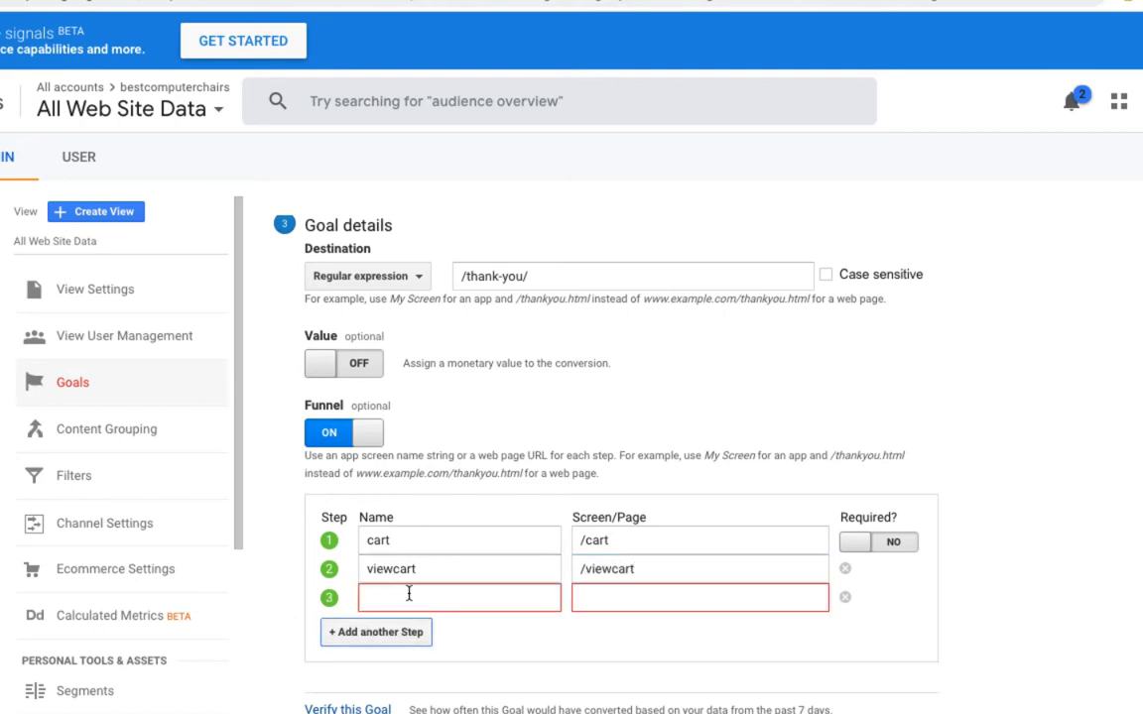
text(checko)
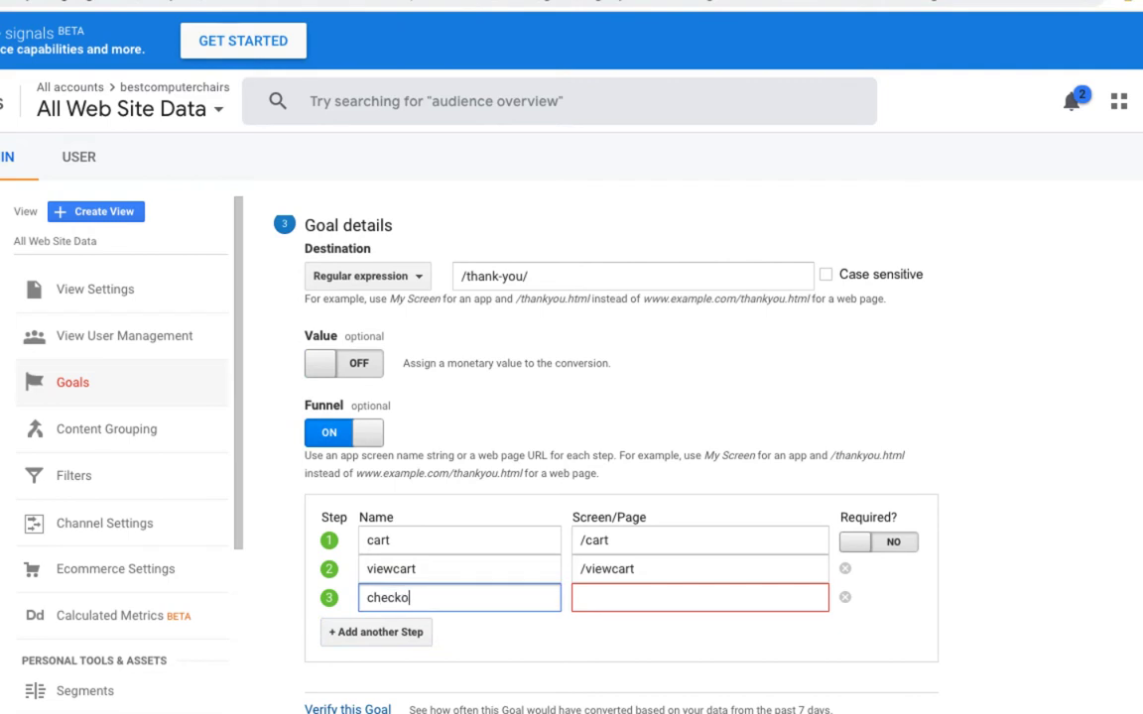
text(ut)
key(Tab)
text(/check)
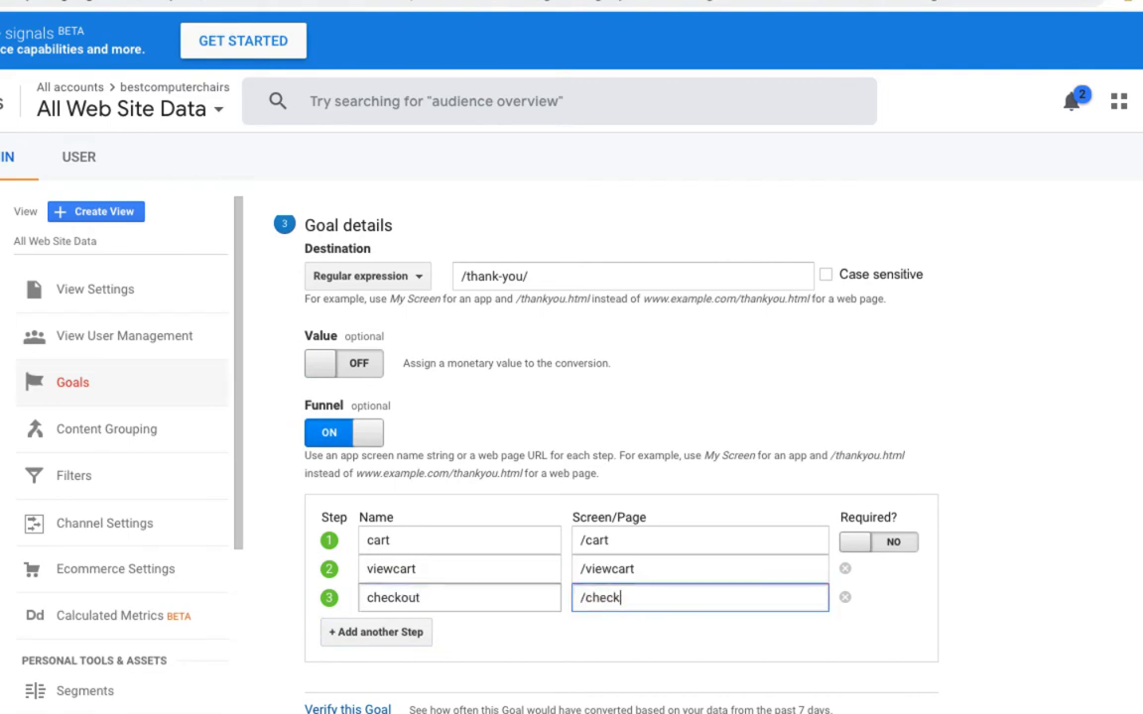
text(out)
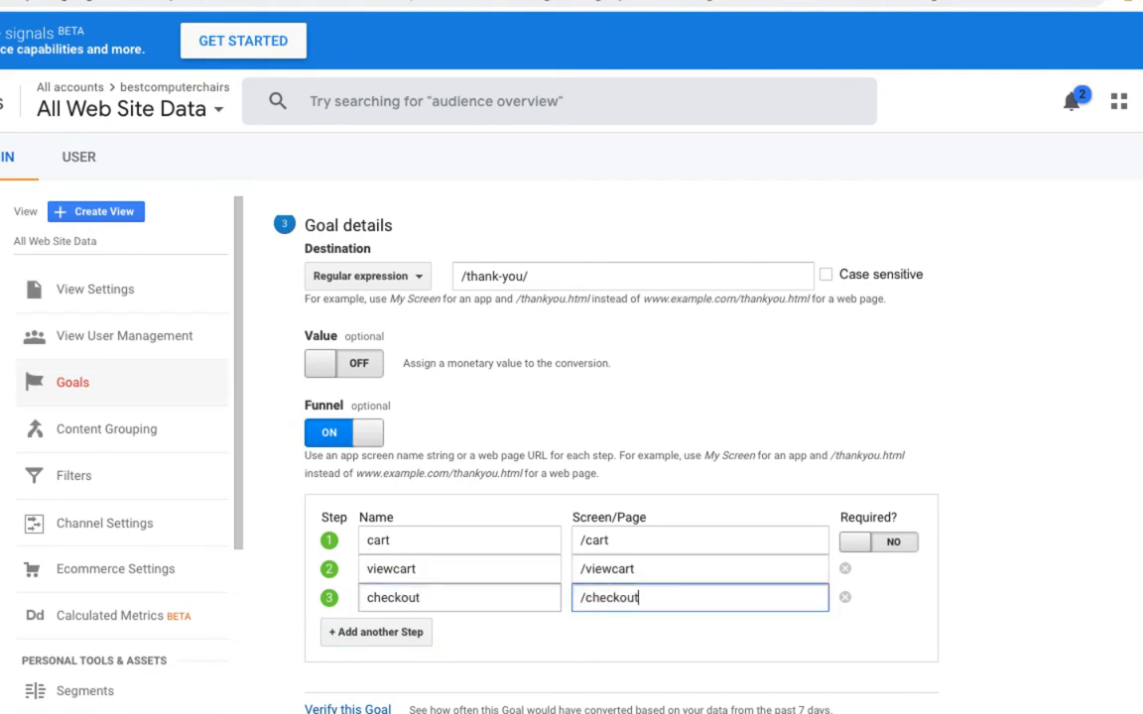
- Add a fourth funnel step and name it thankyou
click(365, 636)
click(377, 625)
text(tyani)
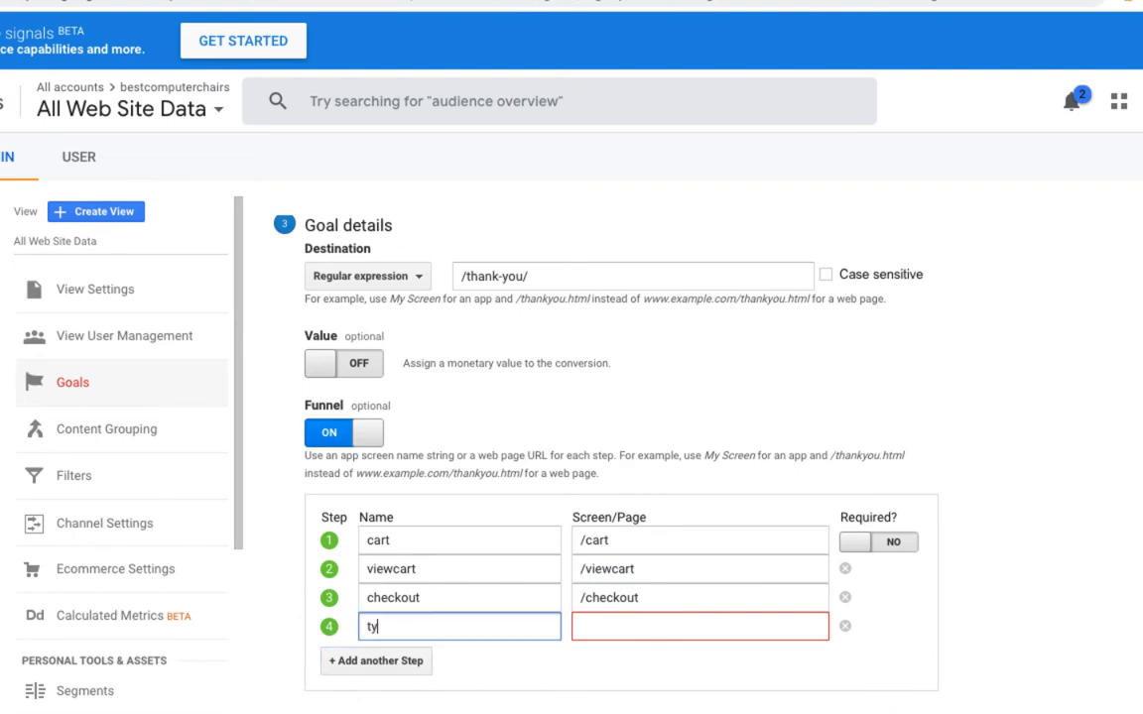
key(BackSpace)
key(BackSpace)
key(BackSpace)
text(hankyou)
key(Tab)
- Set the page of the thankyou funnel step to /thank-you
text(than)
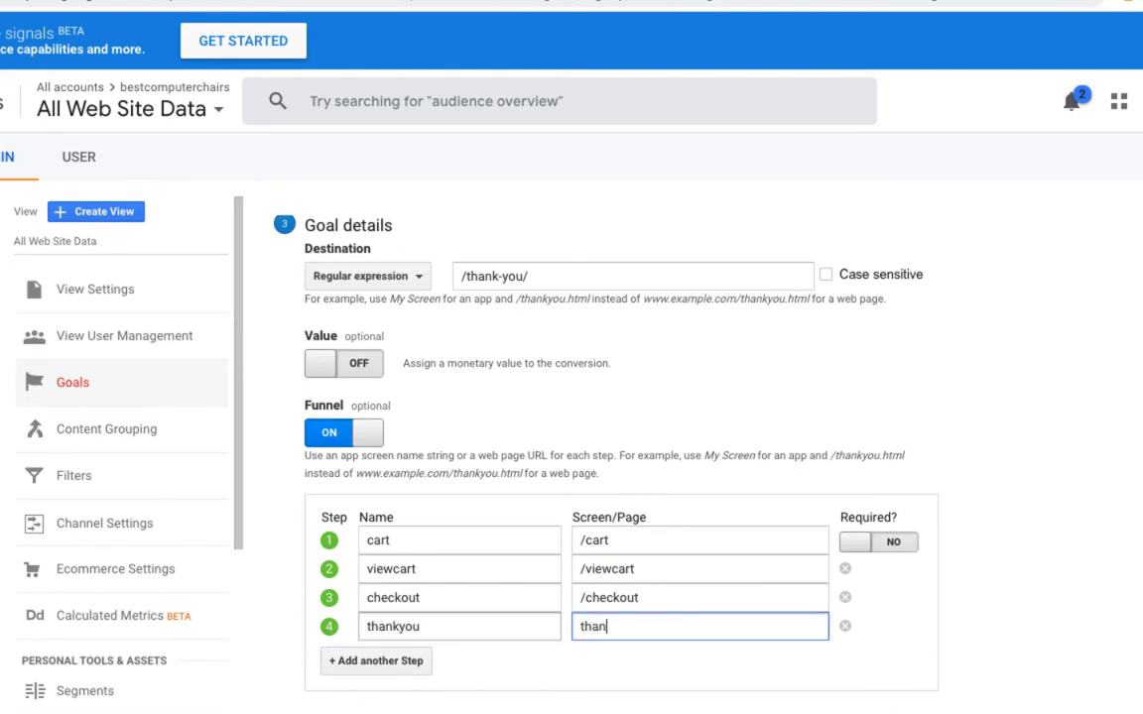
key(BackSpace)
key(BackSpace)
key(BackSpace)
text(/thna)
text(k)
key(BackSpace)
key(BackSpace)
key(BackSpace)
text(ank-you)
scroll(625, 655, down, 1)
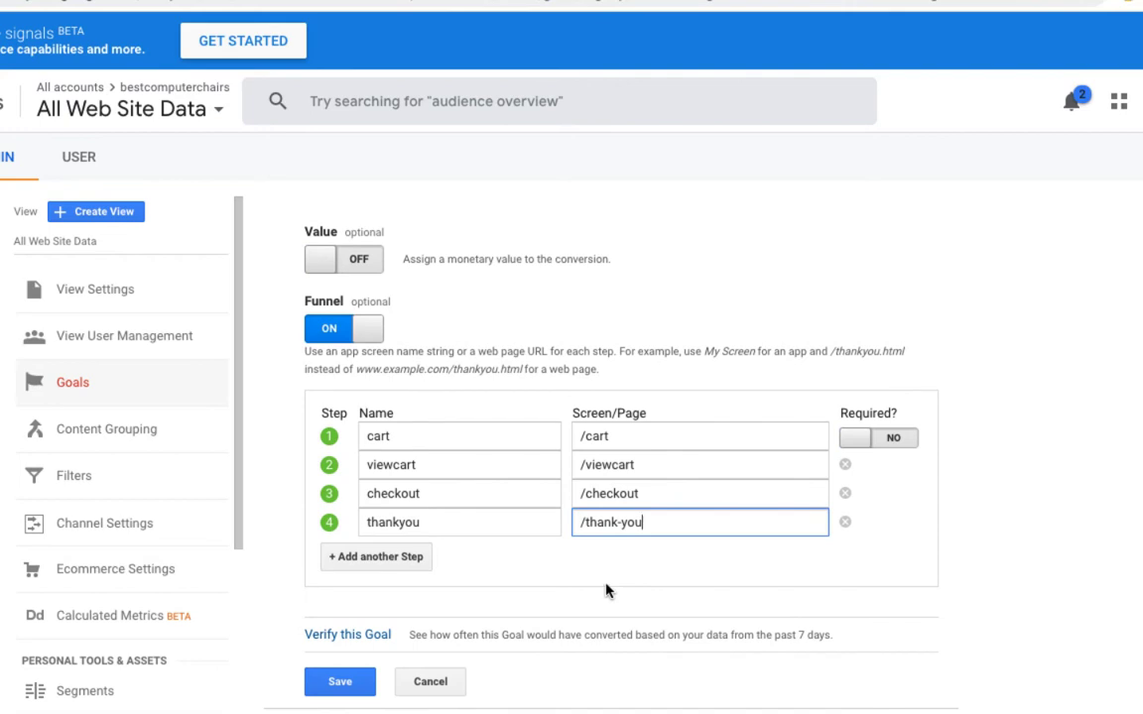
- Save the goal with its funnel and review the Newsletter sign up entry in the goals list
click(504, 579)
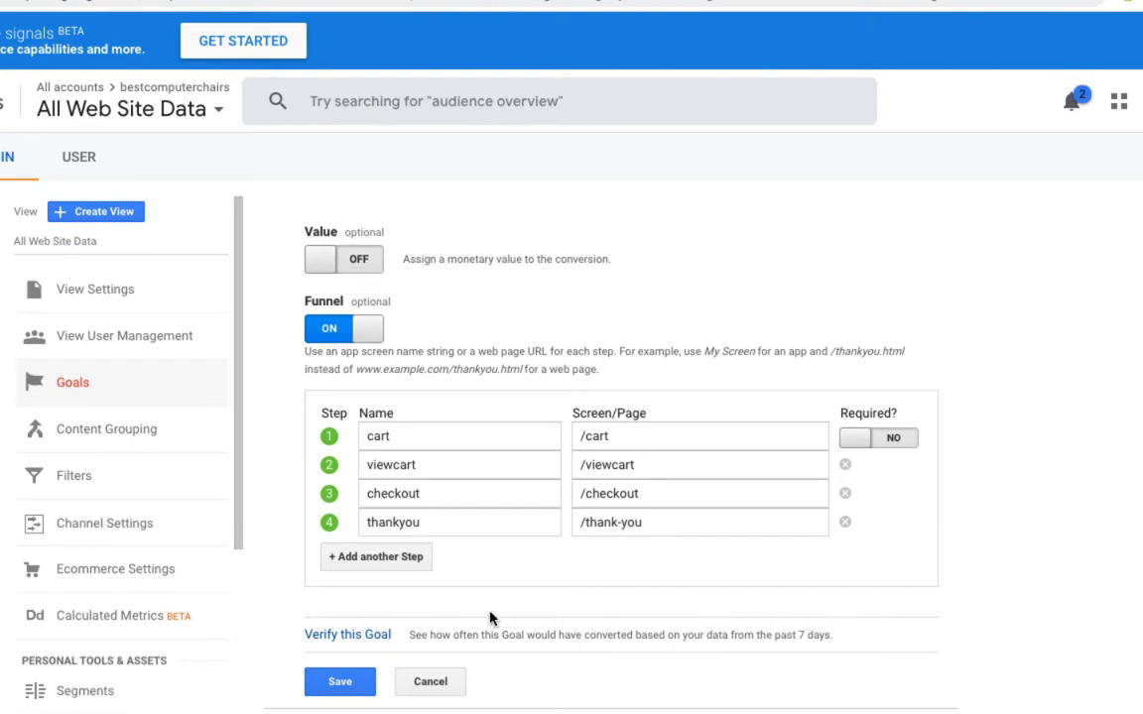
click(349, 684)
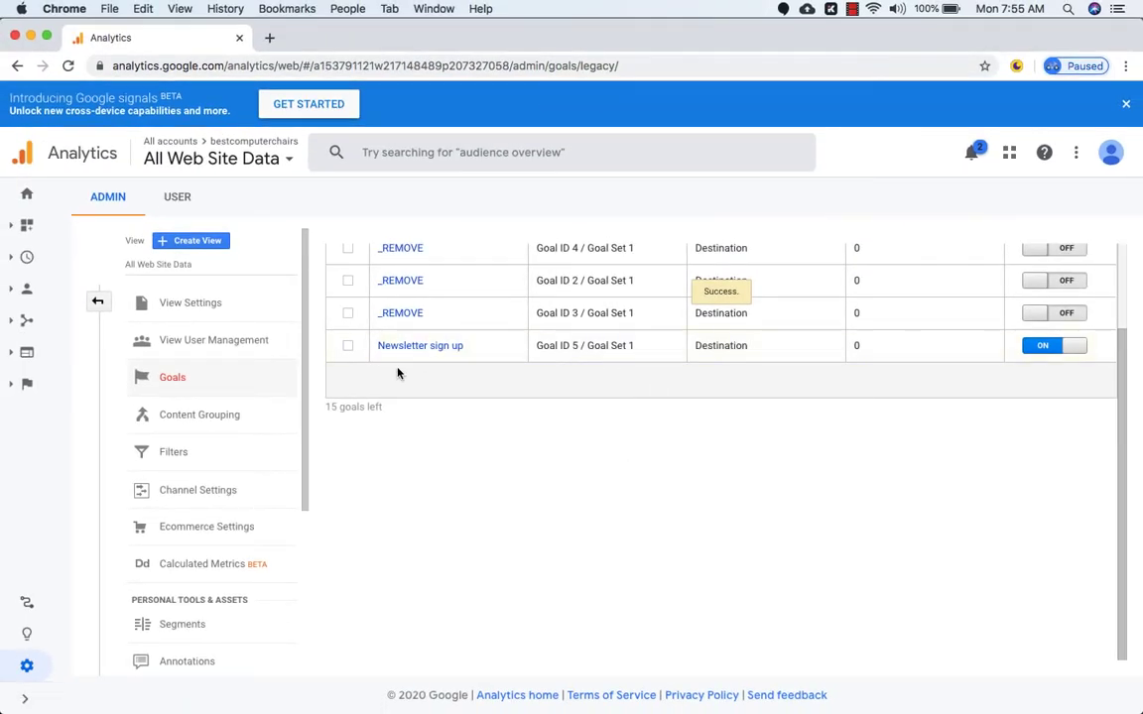
scroll(424, 394, up, 2)
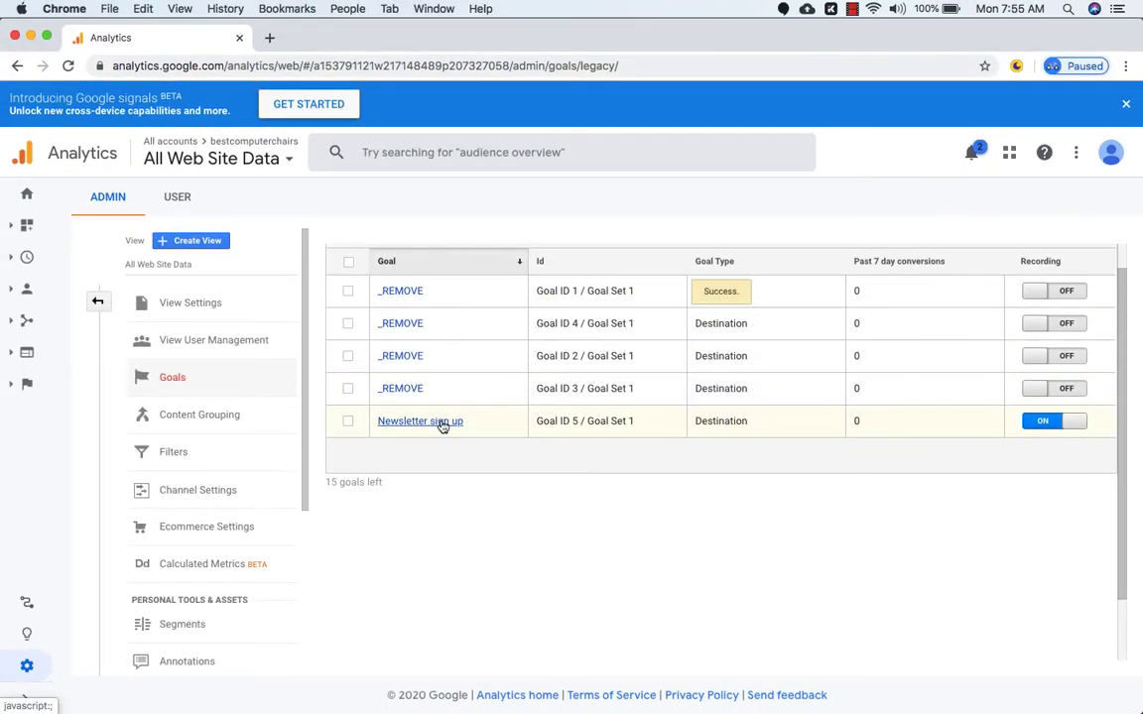
scroll(442, 427, down, 1)
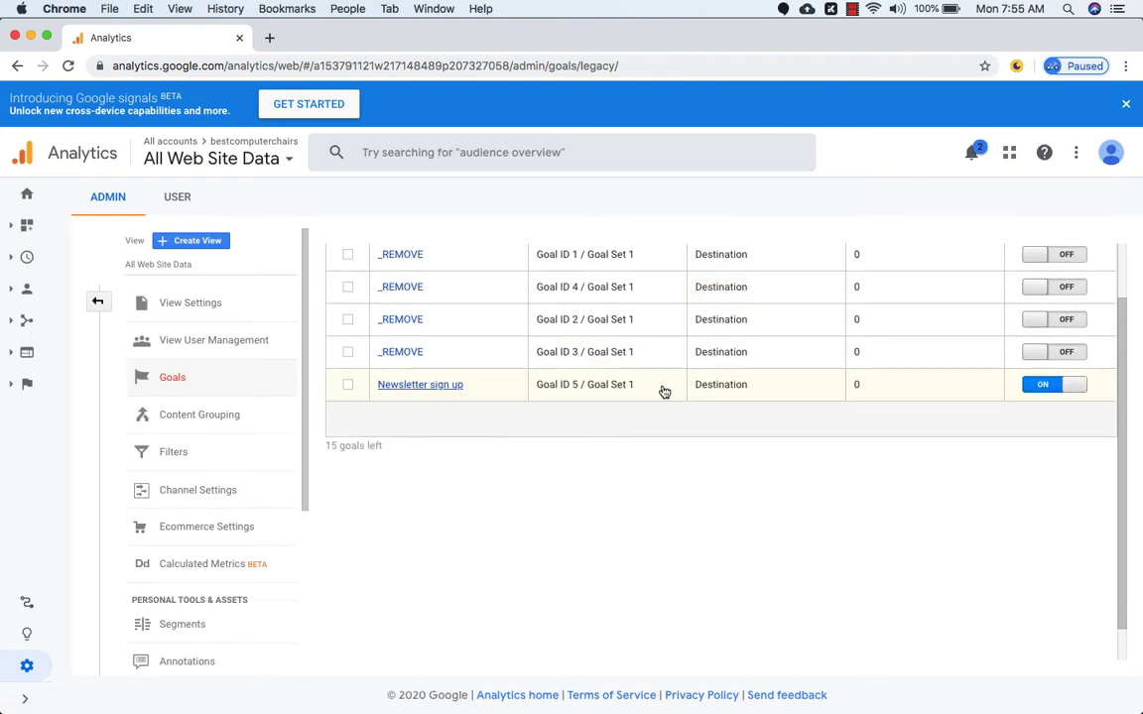
scroll(828, 380, up, 2)
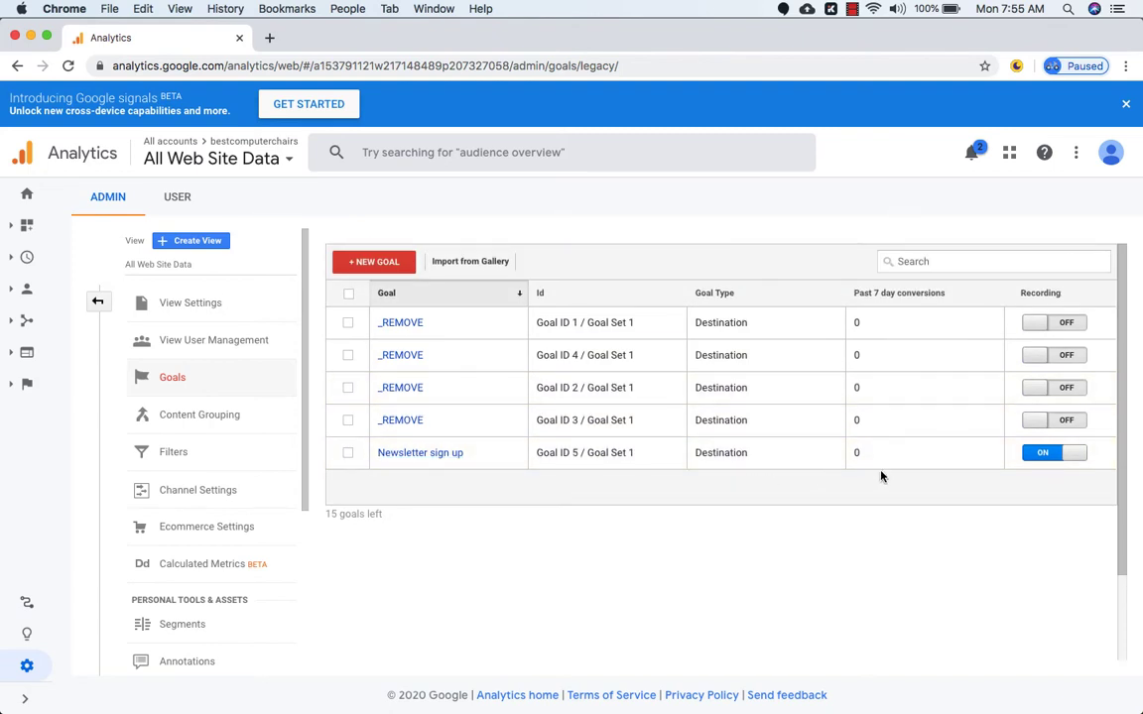
scroll(880, 462, down, 1)
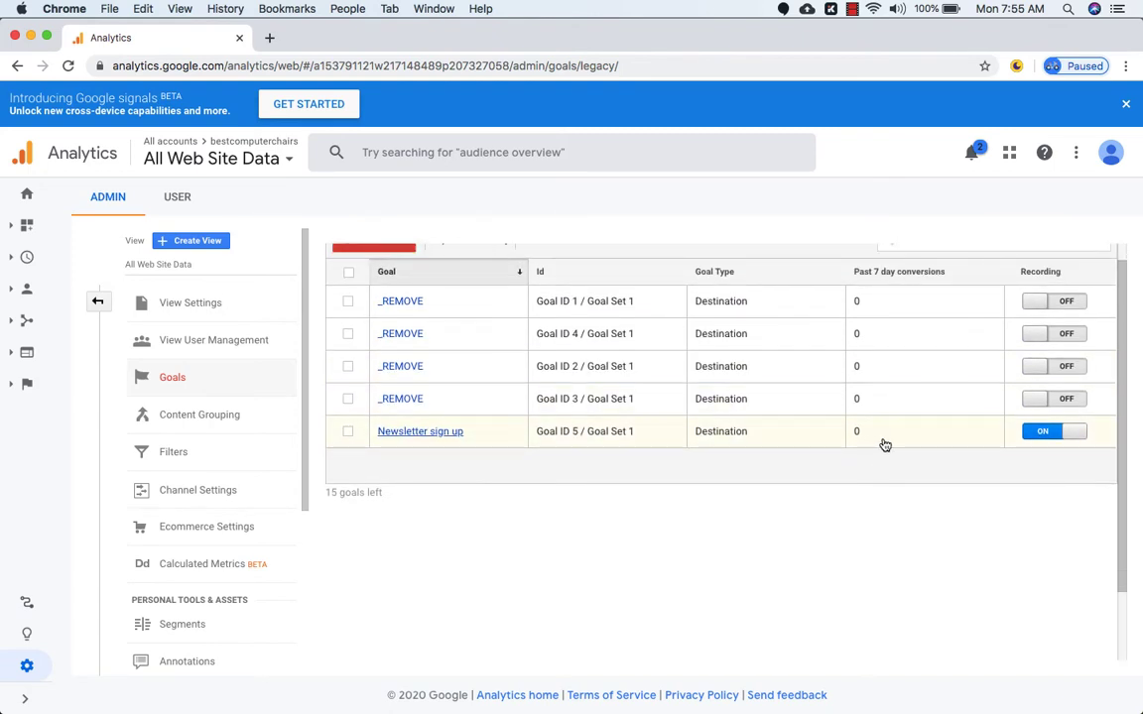
scroll(883, 452, up, 1)
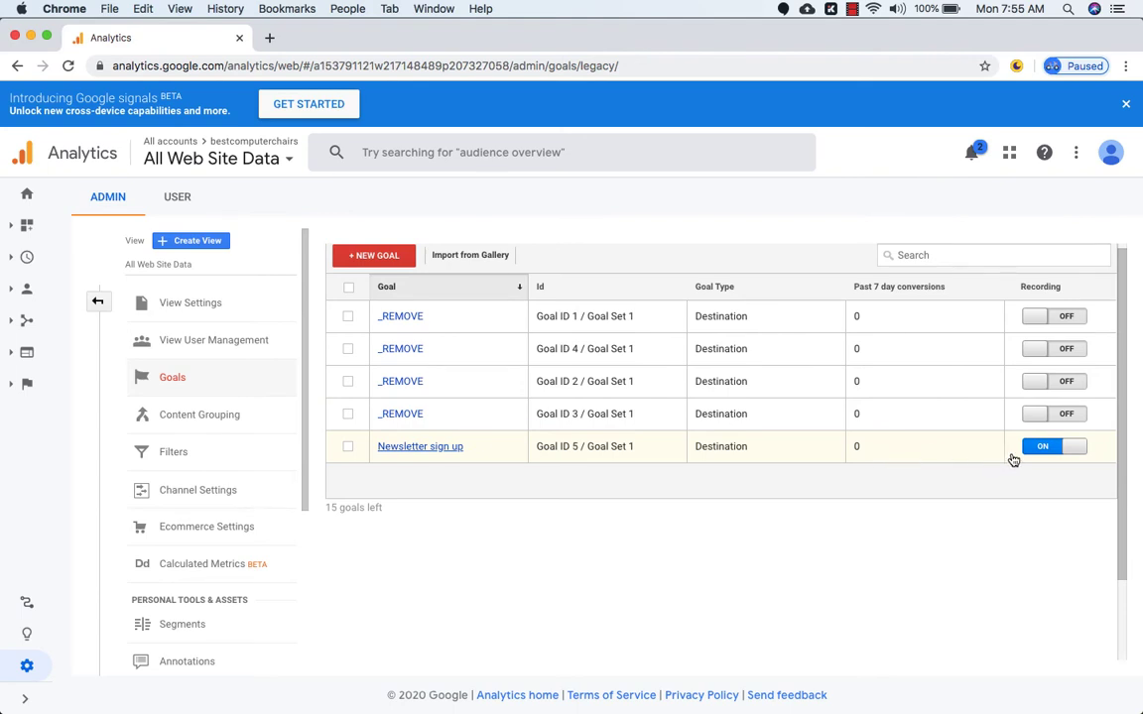
- Toggle recording of the Newsletter sign up goal off and on again, leaving it on
click(1047, 457)
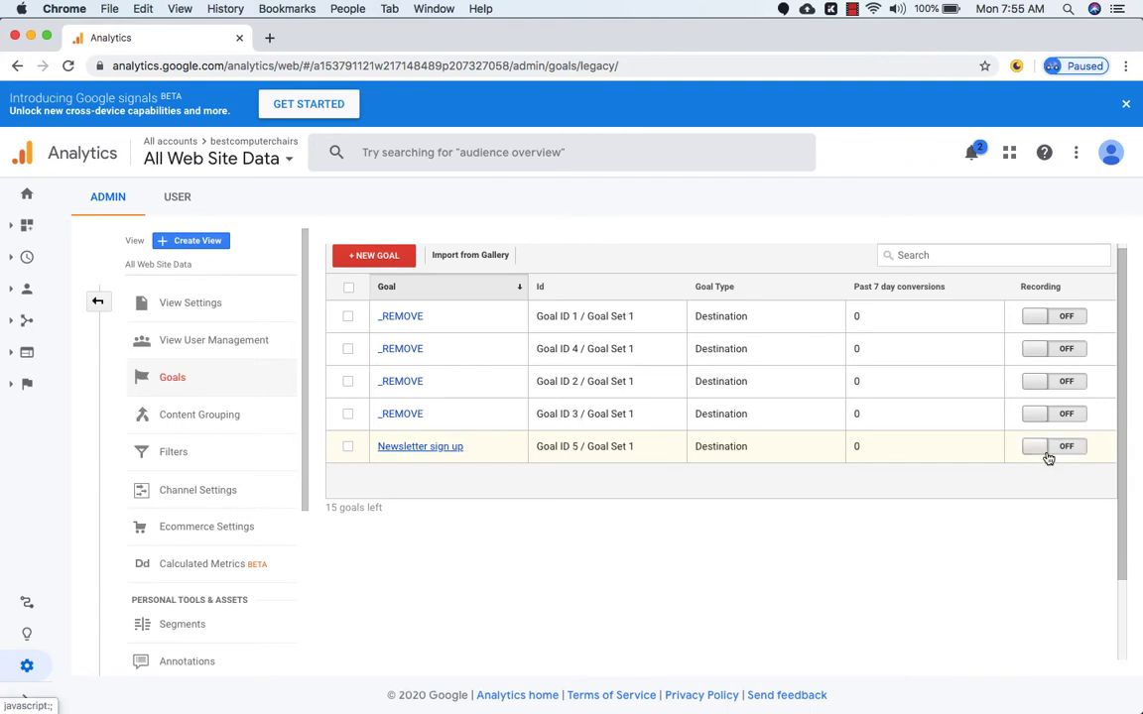
click(1048, 457)
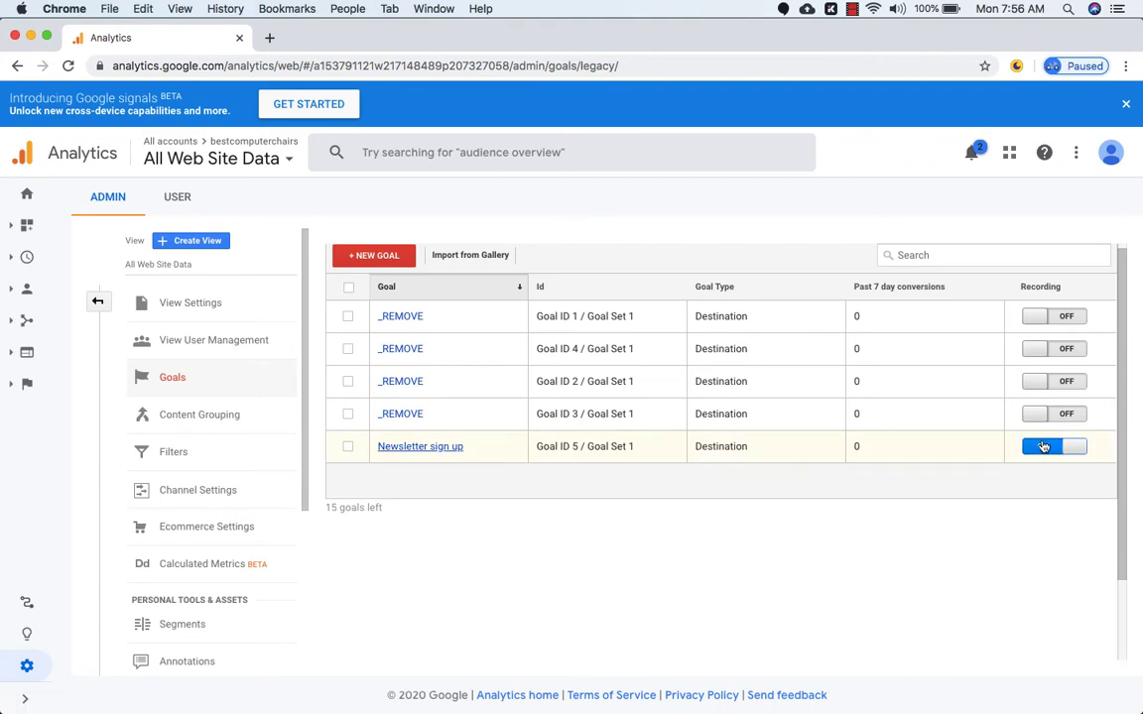
click(1042, 448)
click(1058, 451)
click(1049, 457)
scroll(638, 416, down, 2)
scroll(638, 416, up, 1)
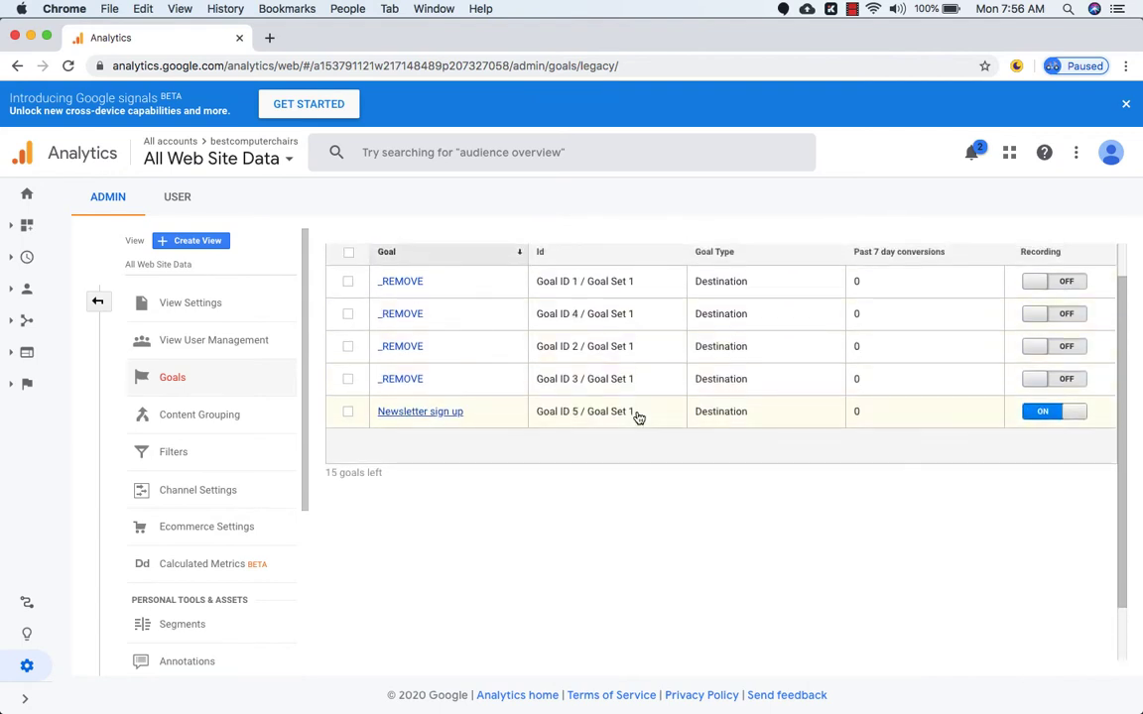
scroll(507, 476, up, 1)
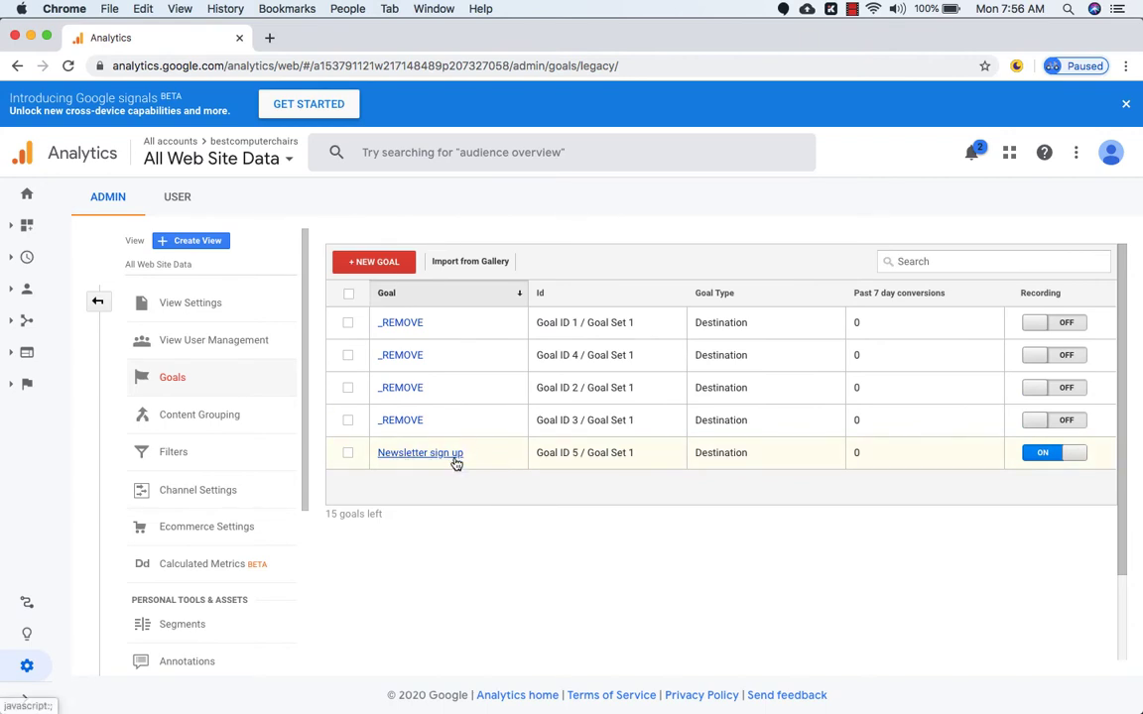
click(344, 10)
click(353, 40)
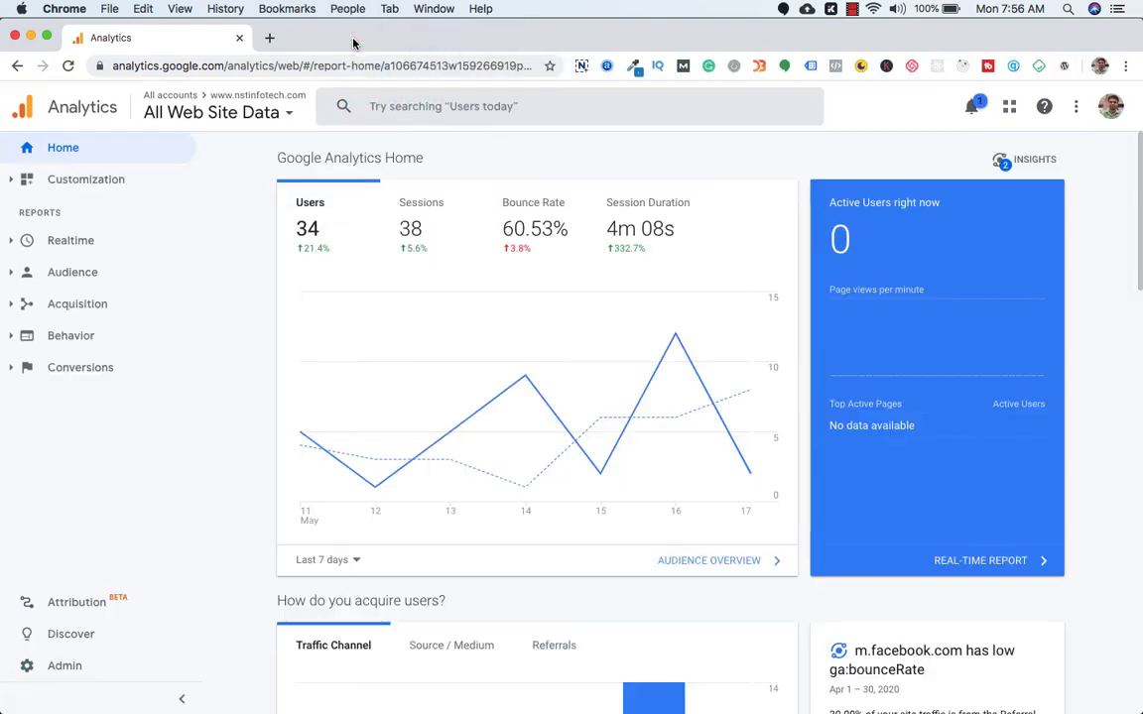
click(270, 38)
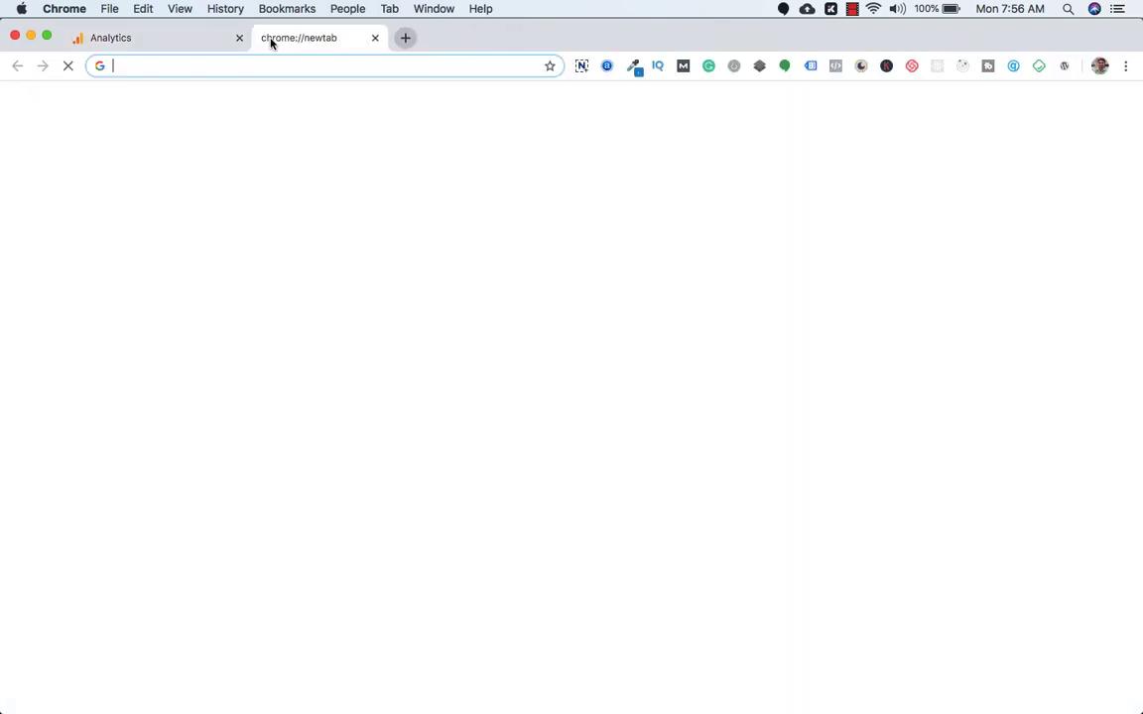
click(181, 44)
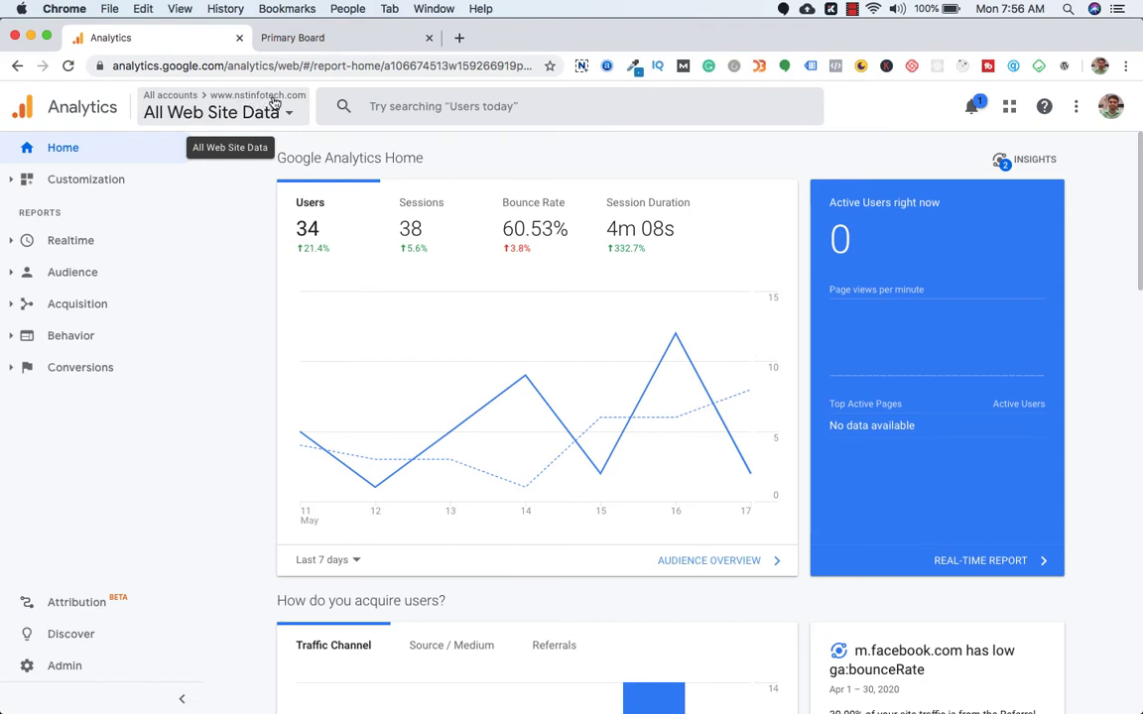
- Open nstinfotech.com in the new tab and look through the home page for the Free ReactJS Course sign-up forms
click(325, 37)
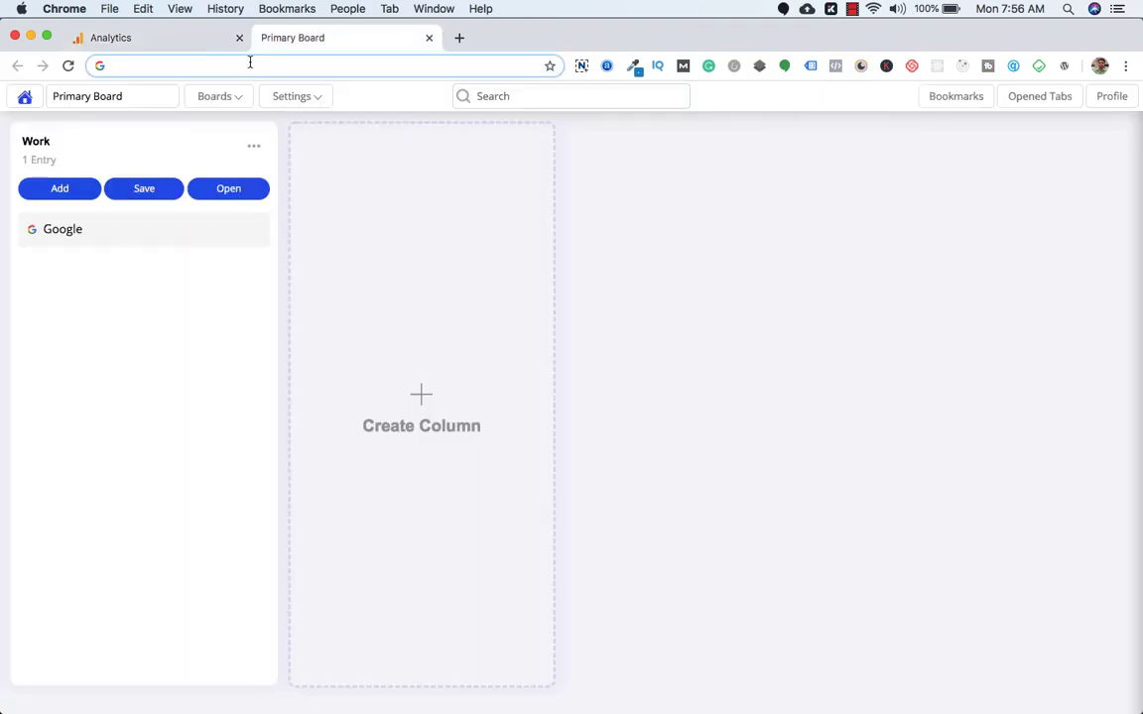
text(nst)
key(Return)
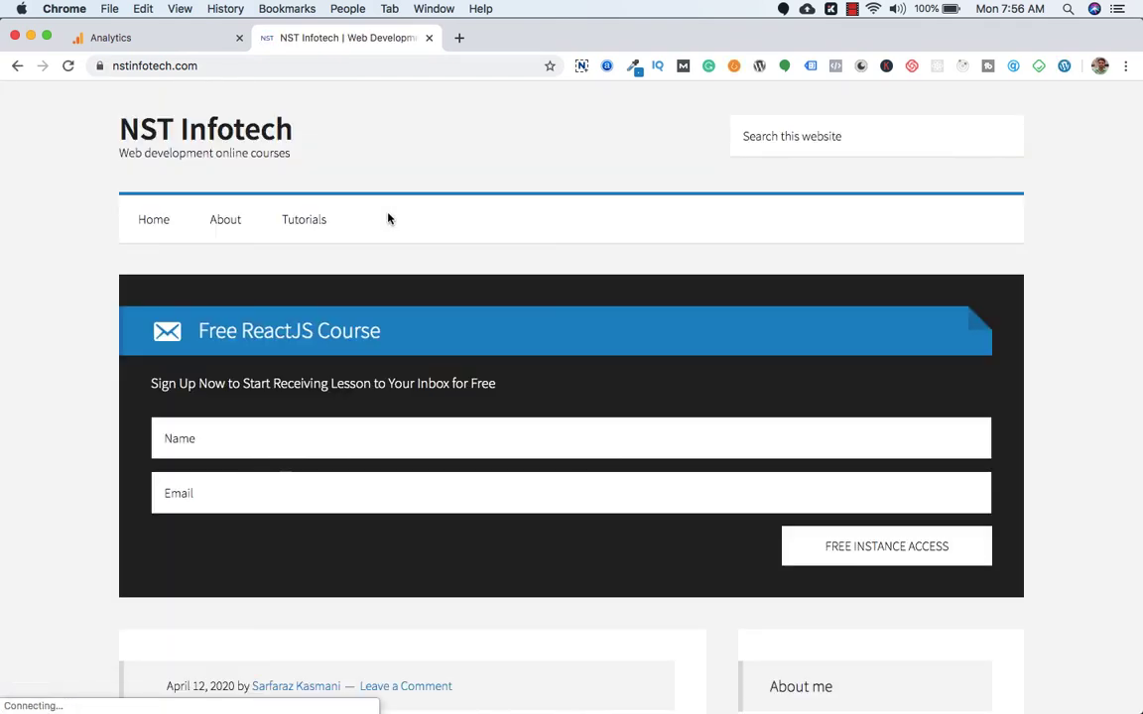
scroll(388, 218, down, 5)
scroll(388, 219, down, 7)
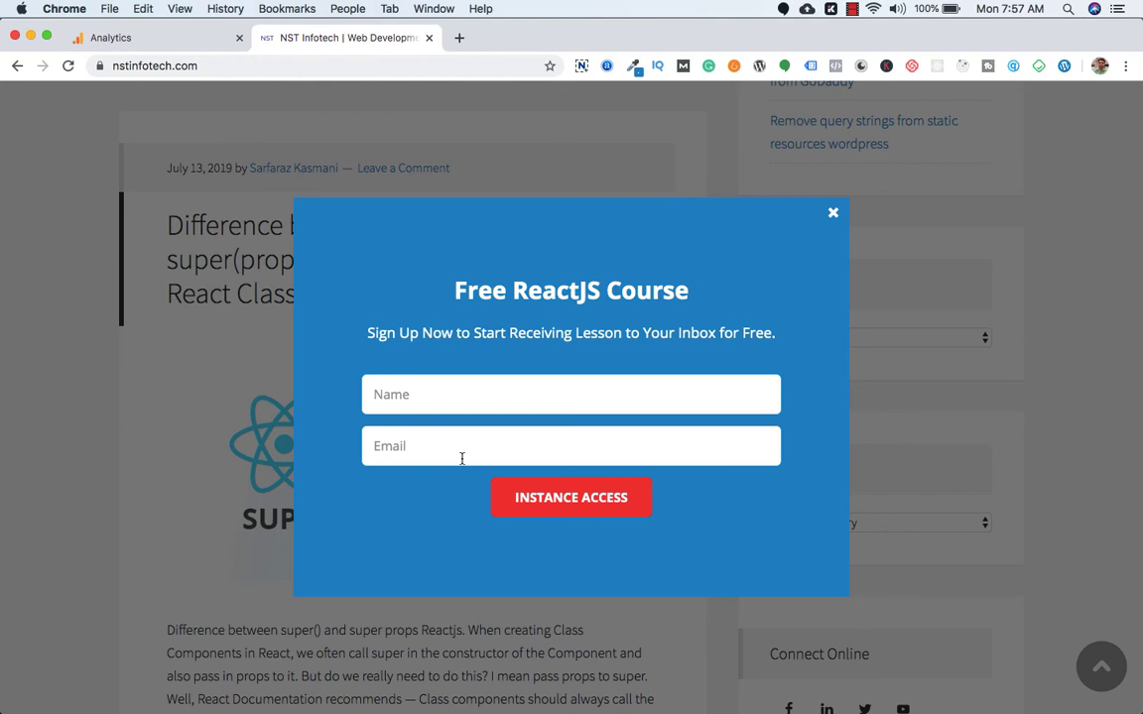
click(184, 44)
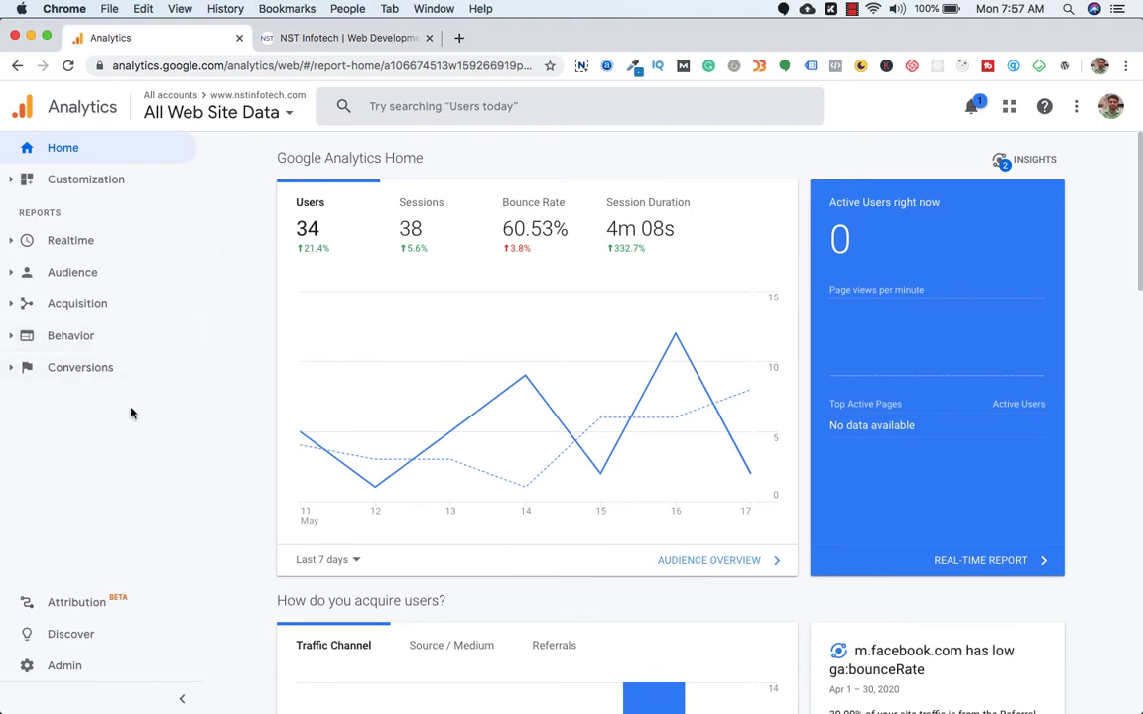
click(70, 669)
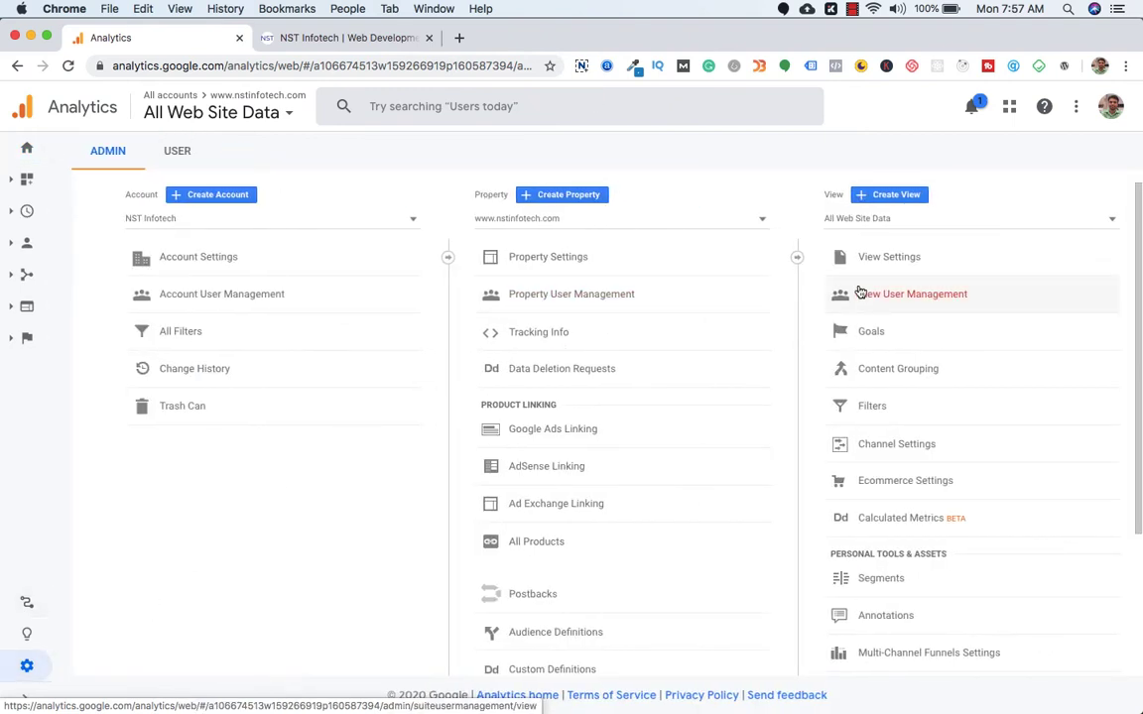
click(867, 333)
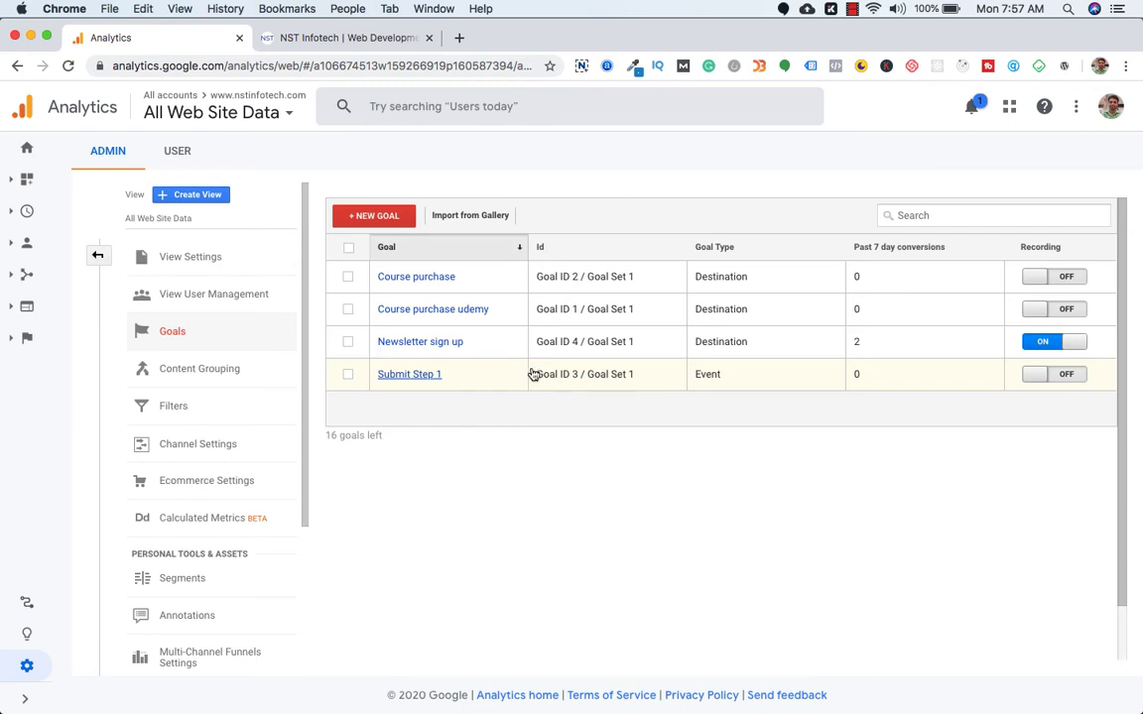
click(435, 350)
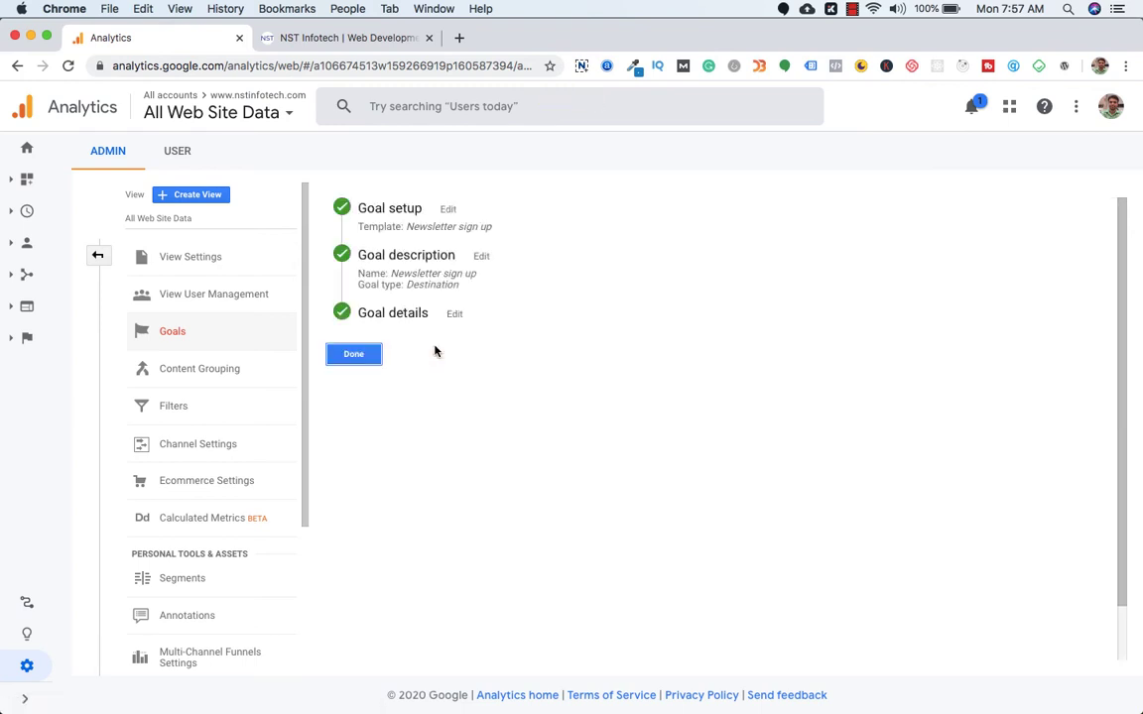
- Look over the Newsletter sign up goal's description and its goal setup templates, and close the setup section without changes
click(395, 283)
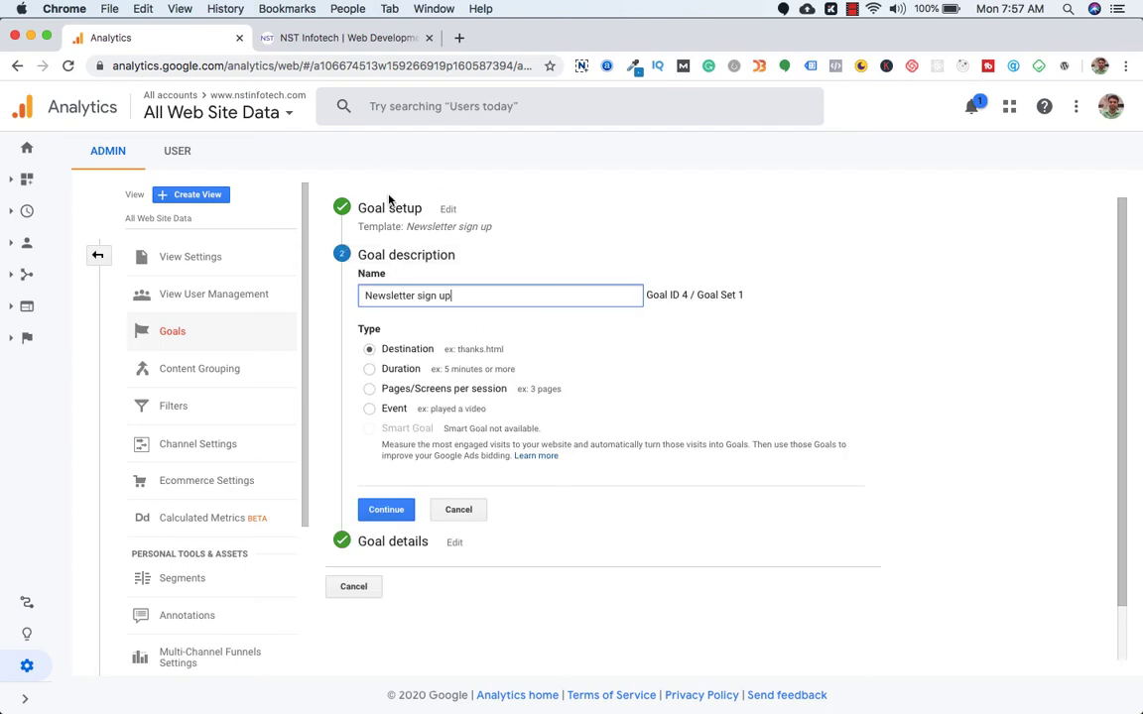
click(393, 227)
scroll(484, 309, down, 5)
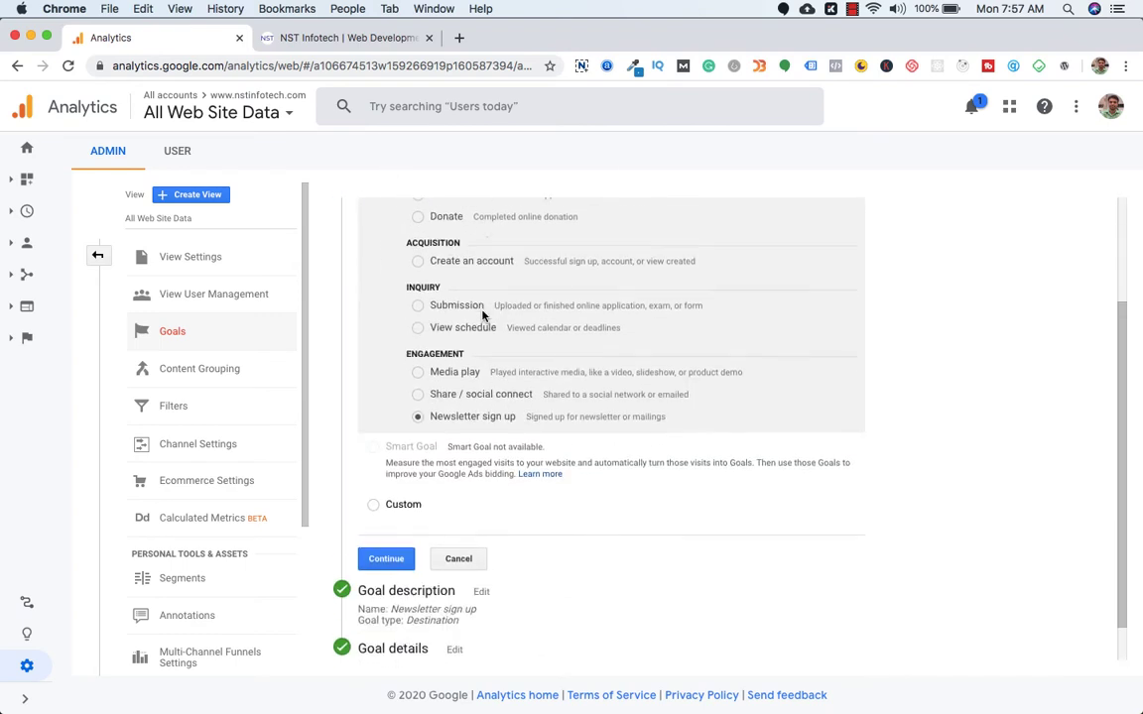
scroll(473, 353, up, 5)
scroll(479, 357, down, 3)
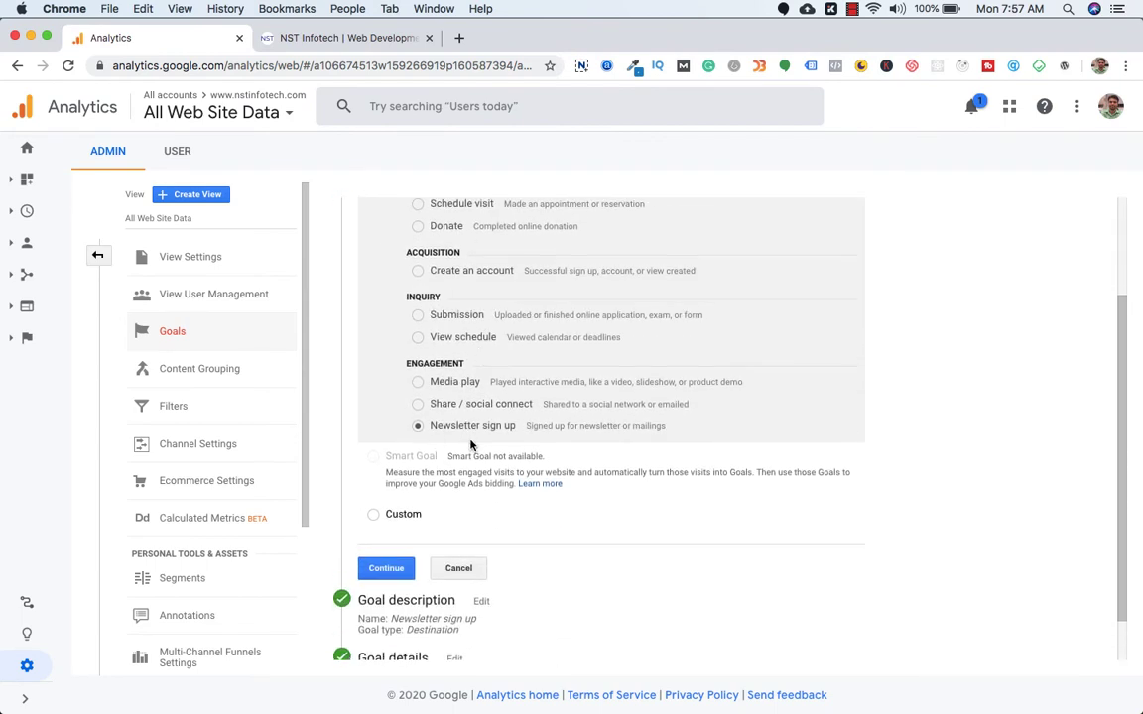
scroll(471, 443, down, 2)
click(392, 514)
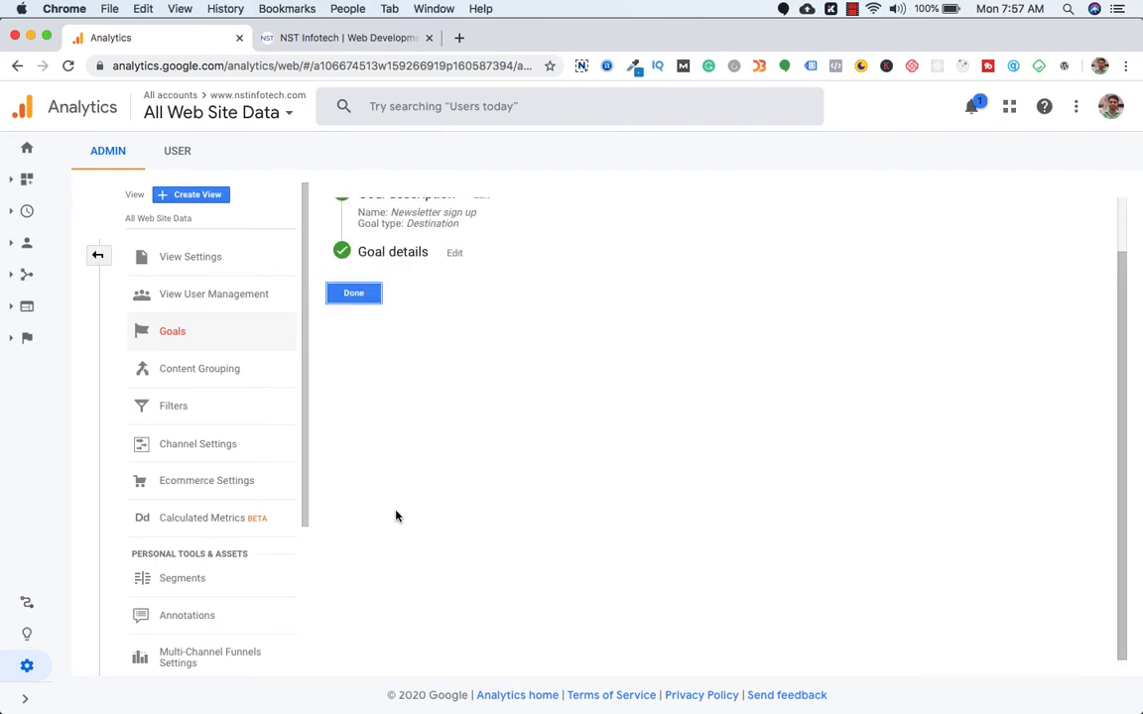
- Review the goal's Destination type and its regular-expression destination /thank-you/ with value and funnel off, and save the goal
scroll(406, 260, up, 1)
click(407, 258)
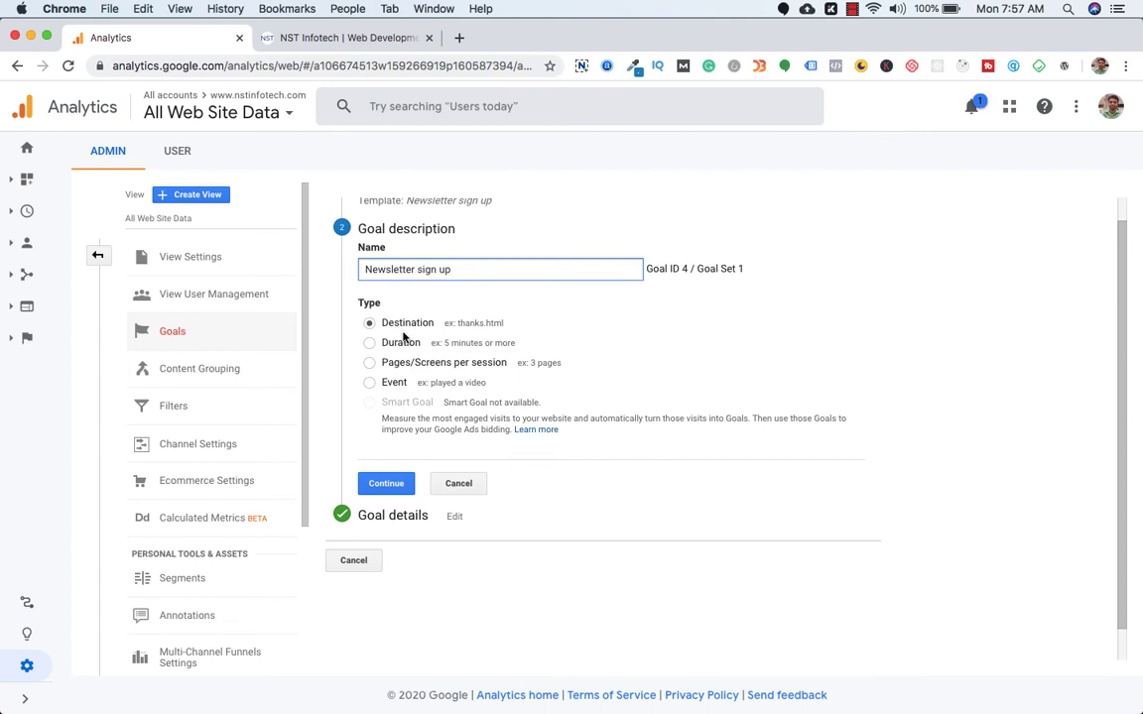
click(386, 483)
click(385, 290)
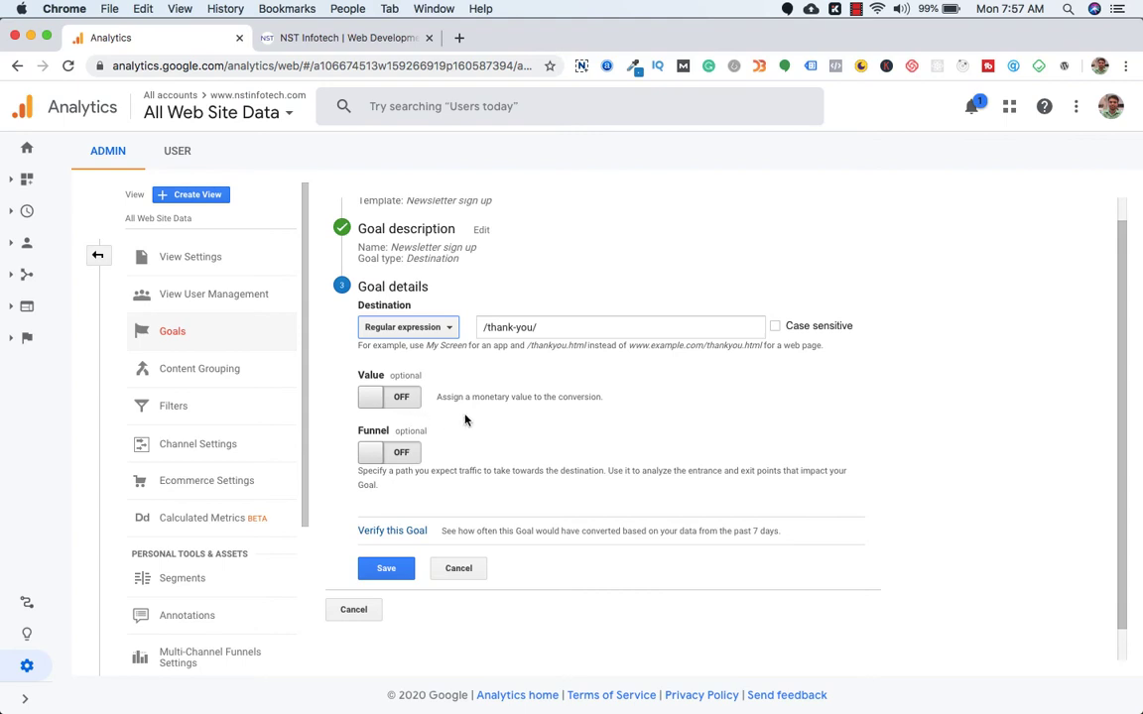
scroll(426, 466, down, 1)
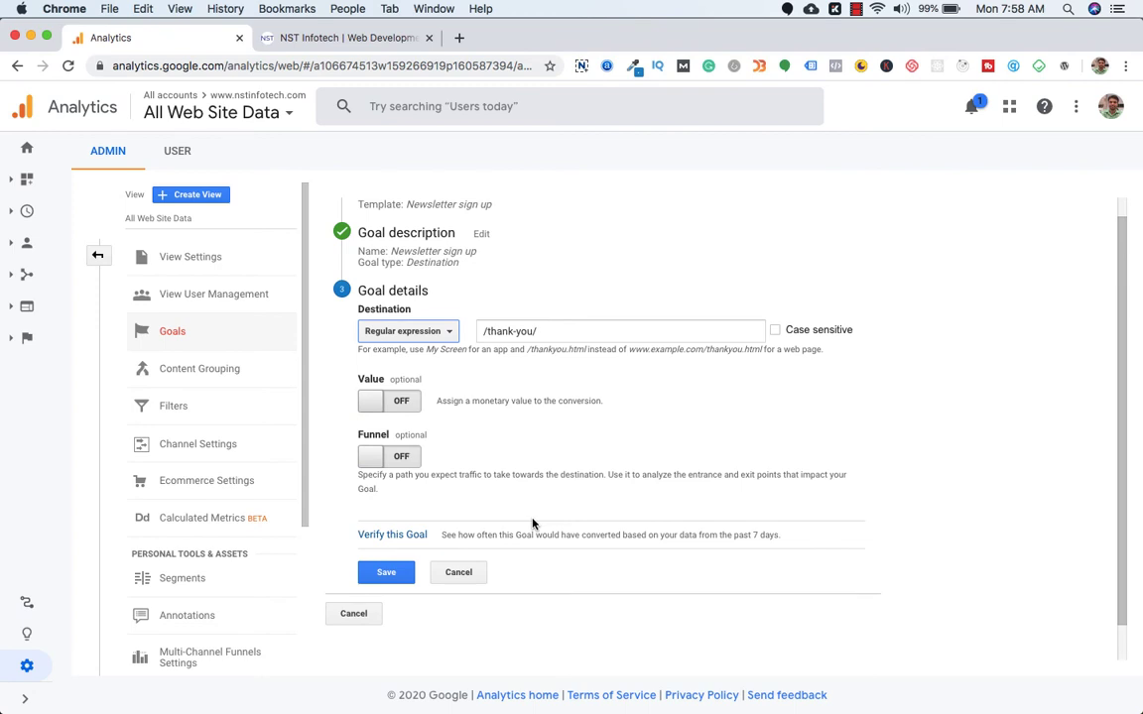
scroll(531, 524, up, 1)
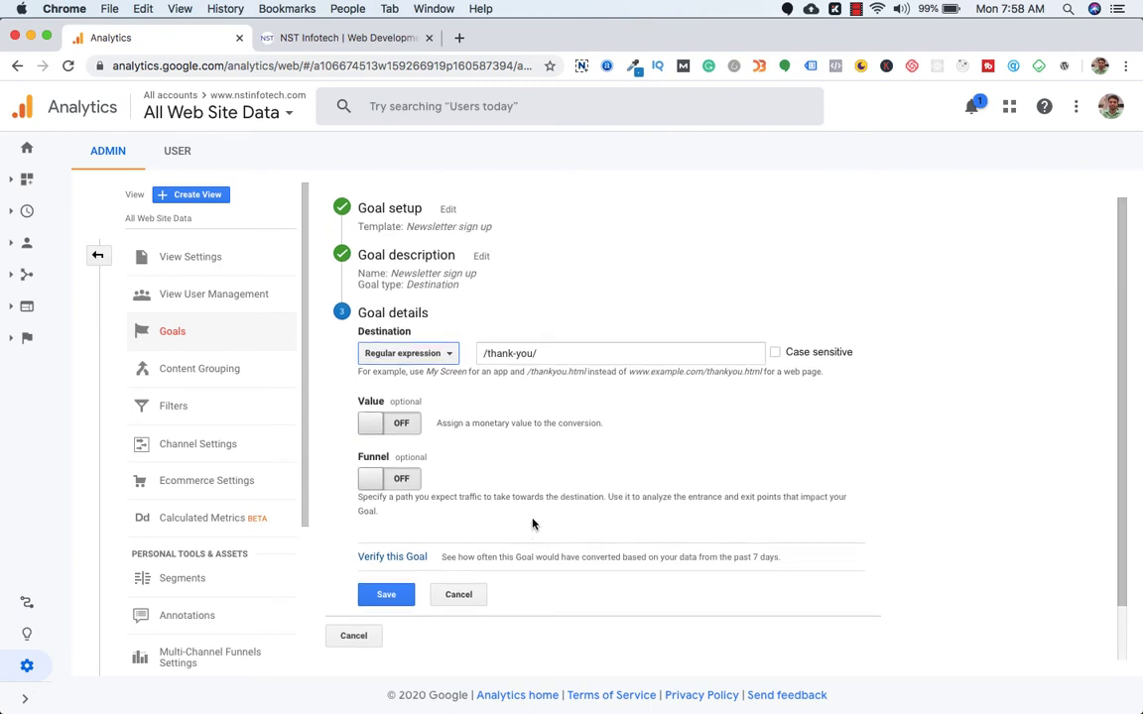
click(388, 603)
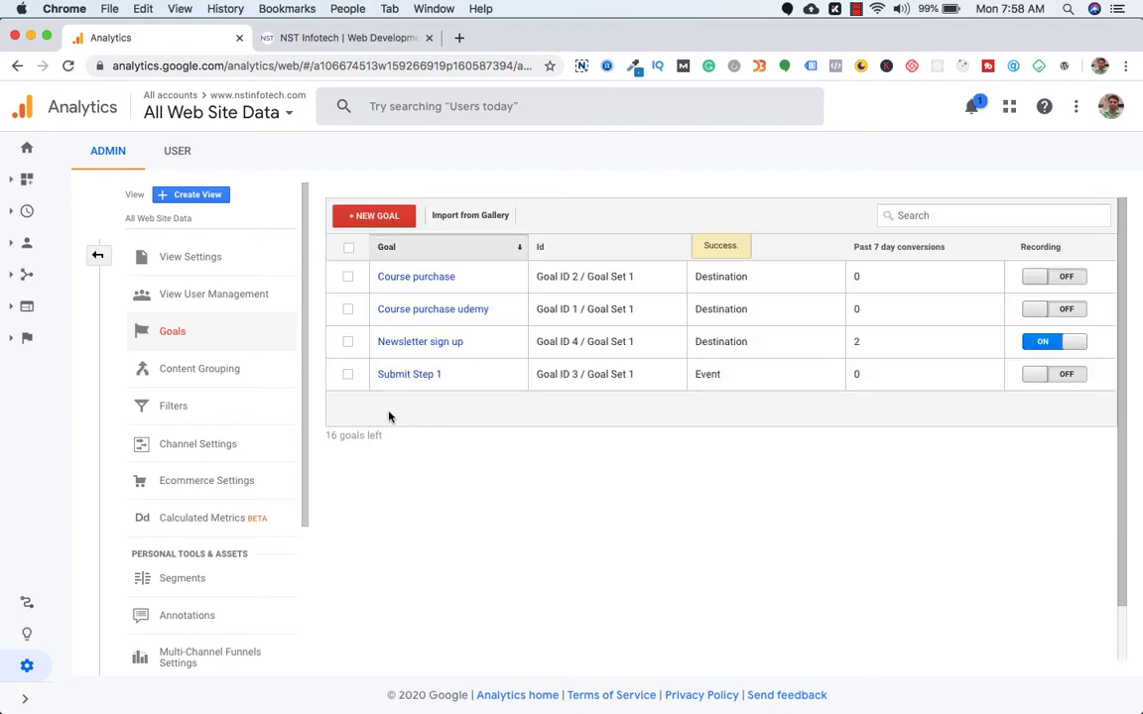
- Open the conversions Goals Overview report and the Goal URLs report, and examine goal completions by day and completion location
click(27, 149)
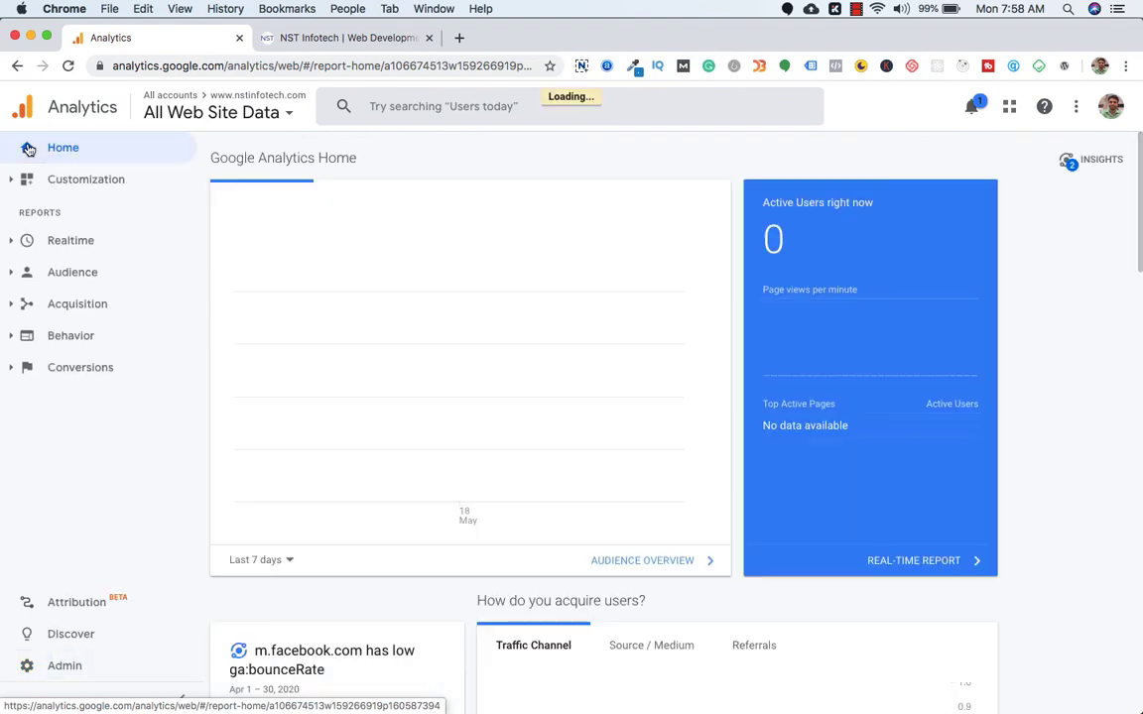
click(73, 367)
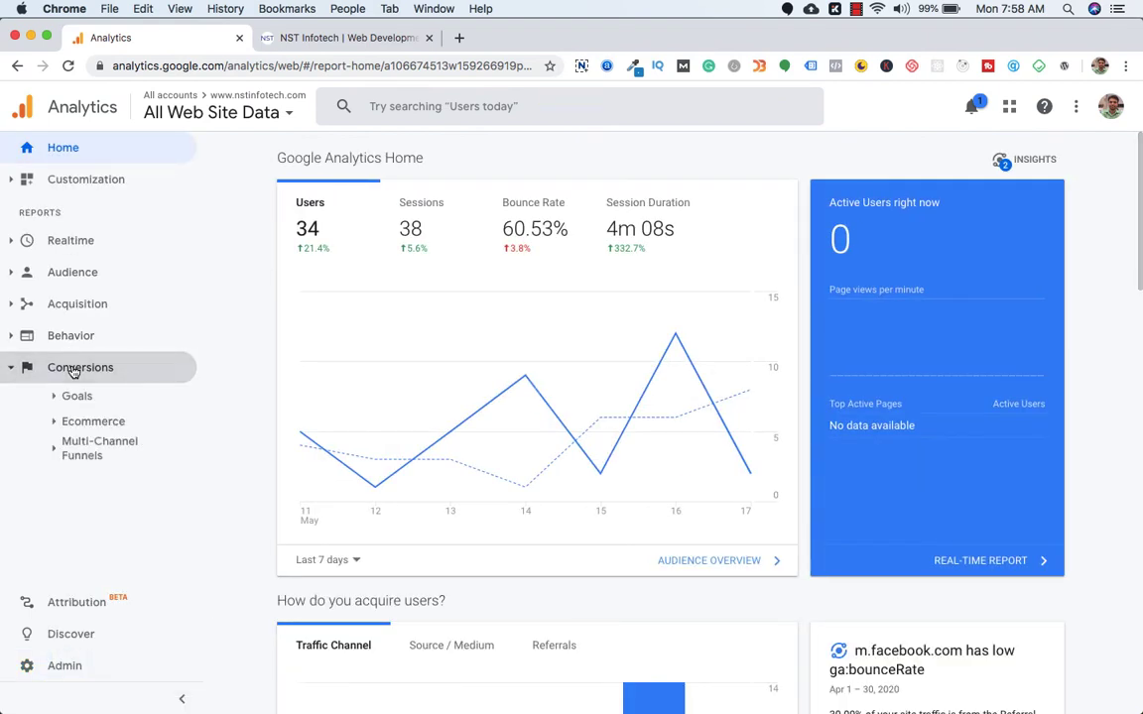
click(85, 398)
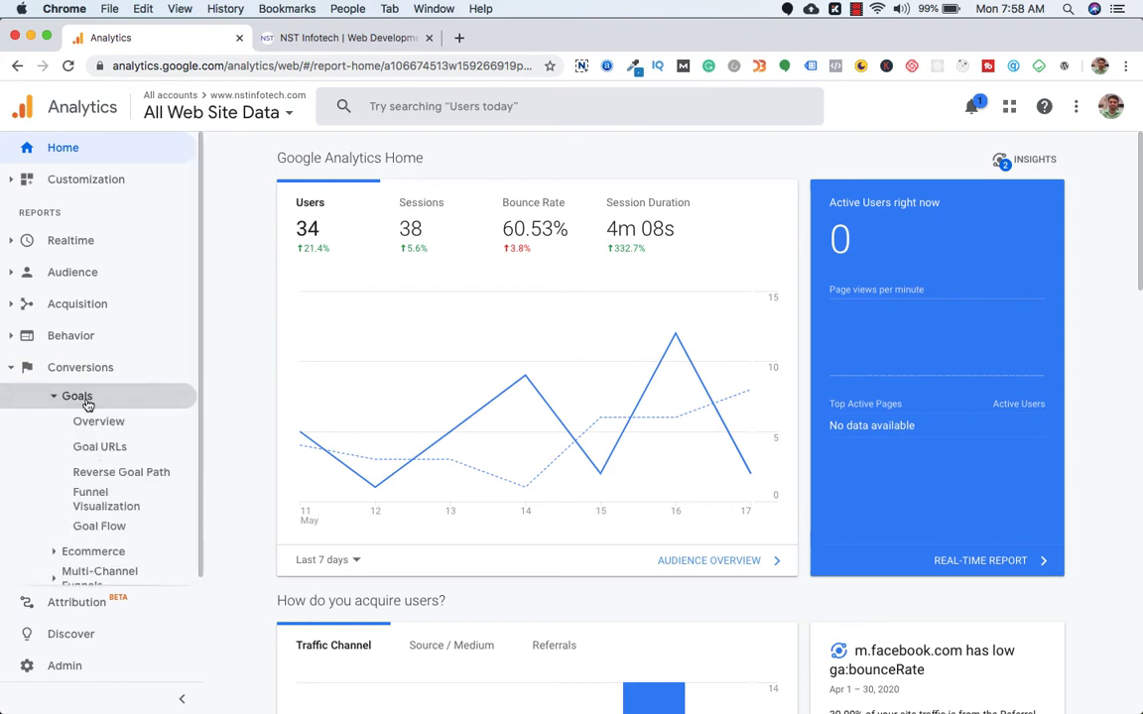
click(96, 423)
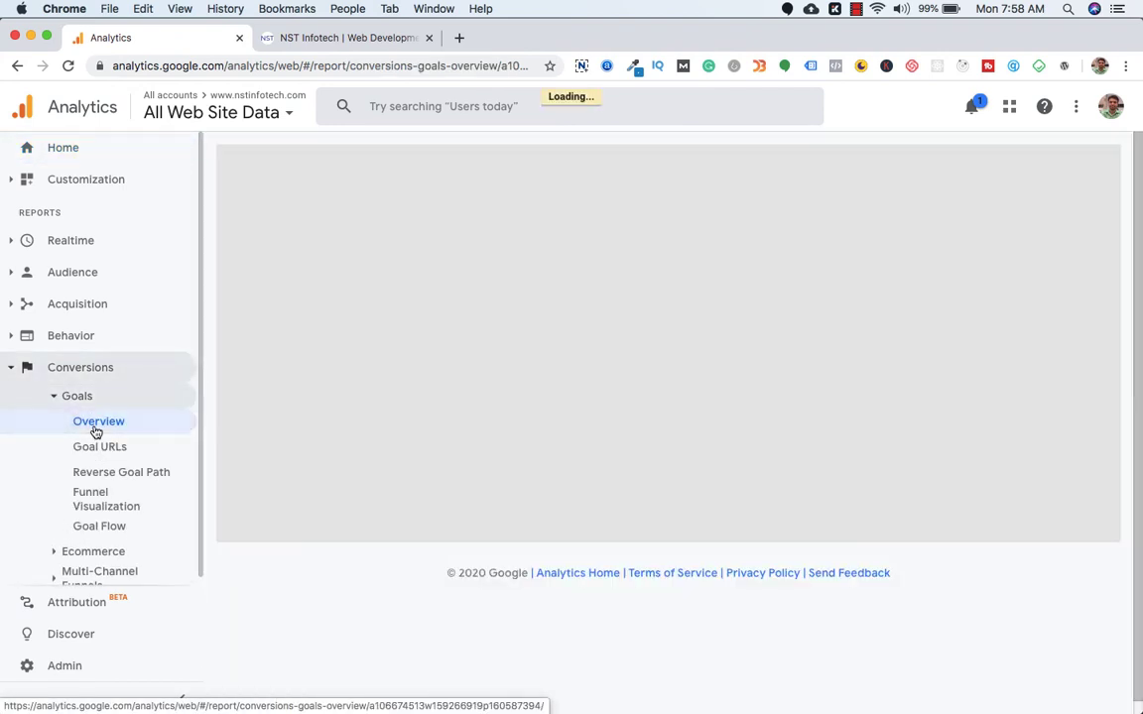
scroll(347, 417, down, 2)
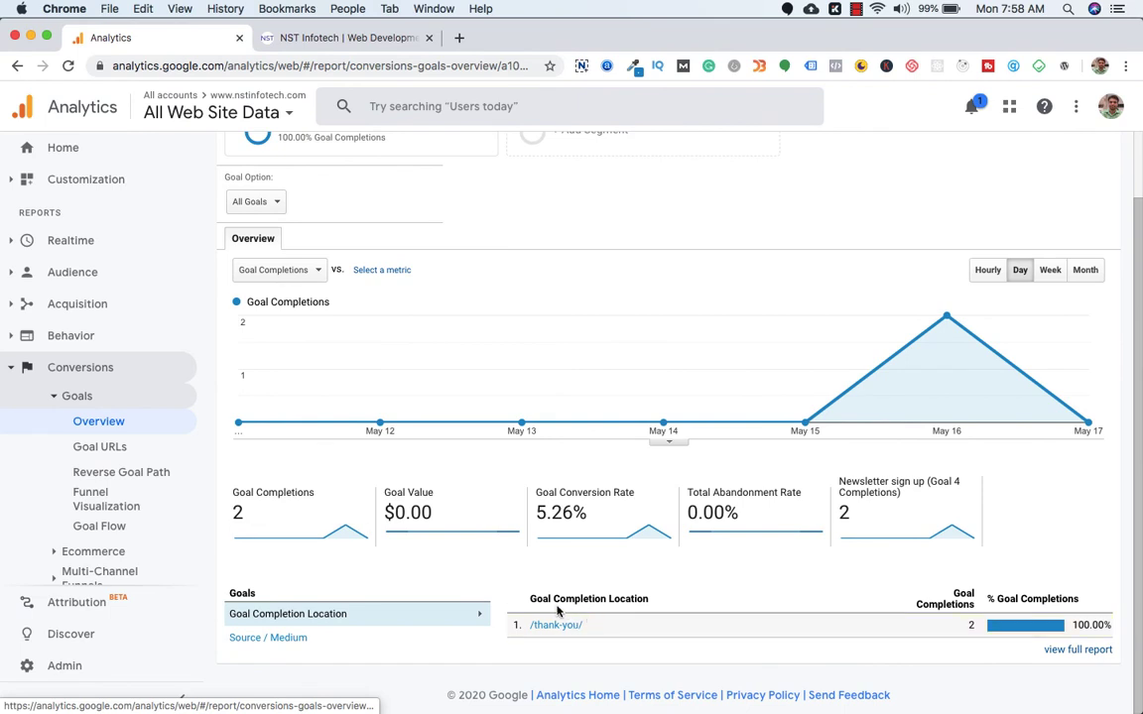
scroll(581, 627, up, 1)
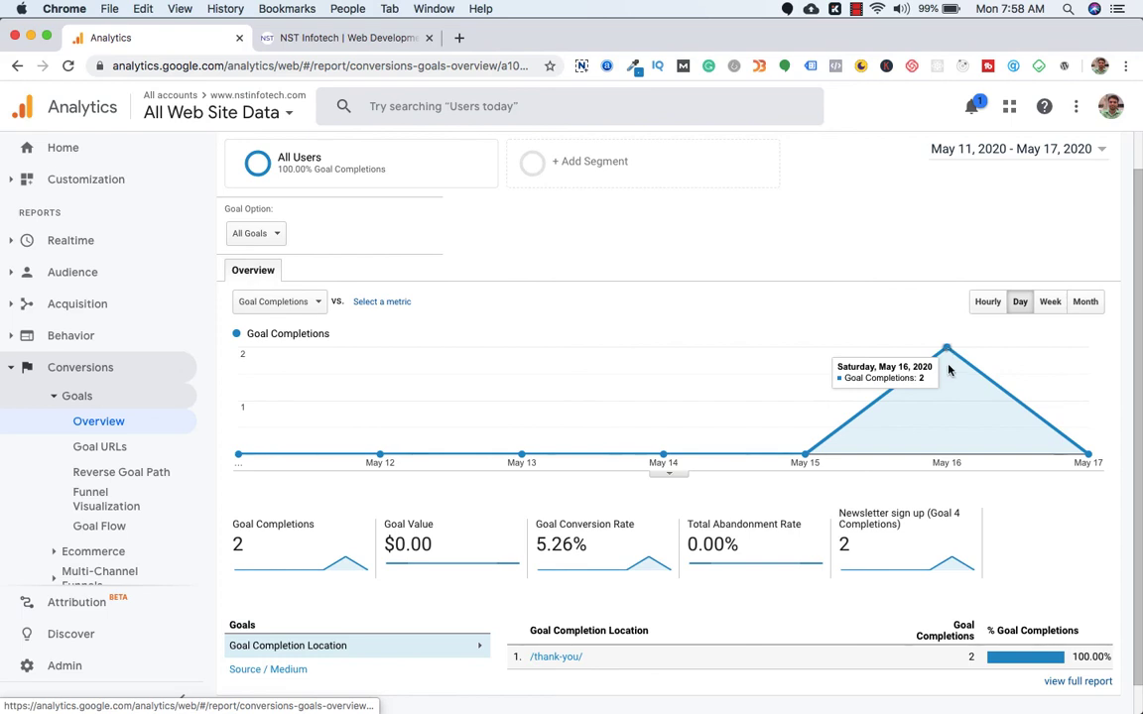
scroll(695, 417, down, 1)
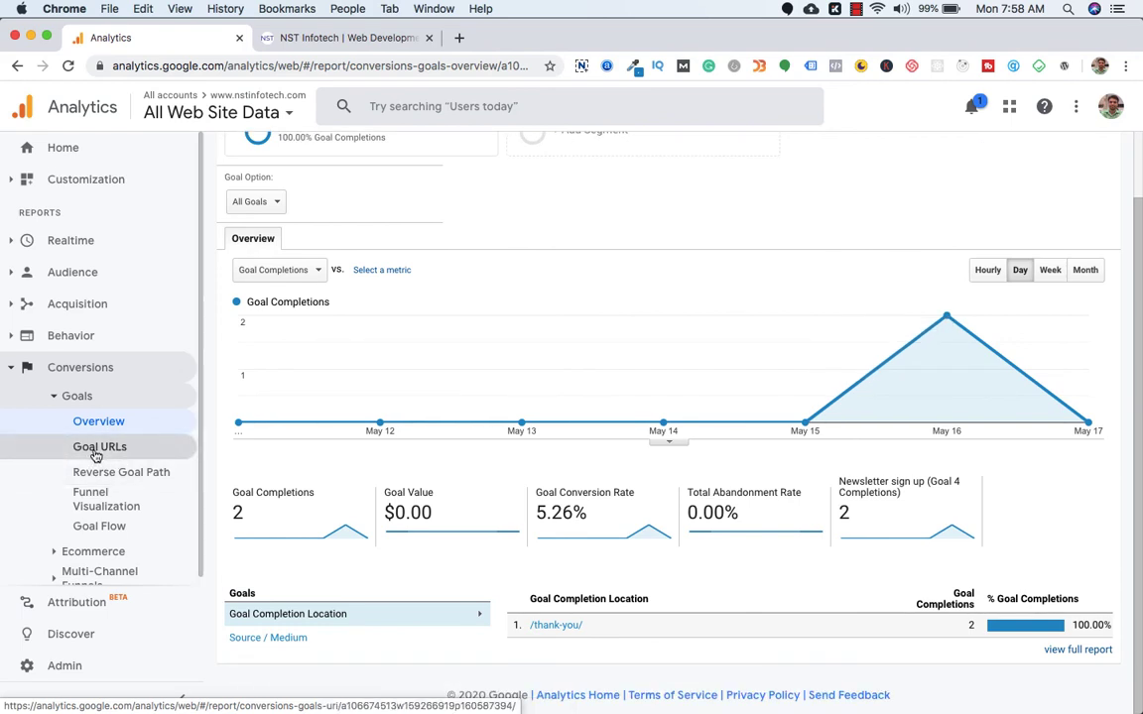
click(96, 449)
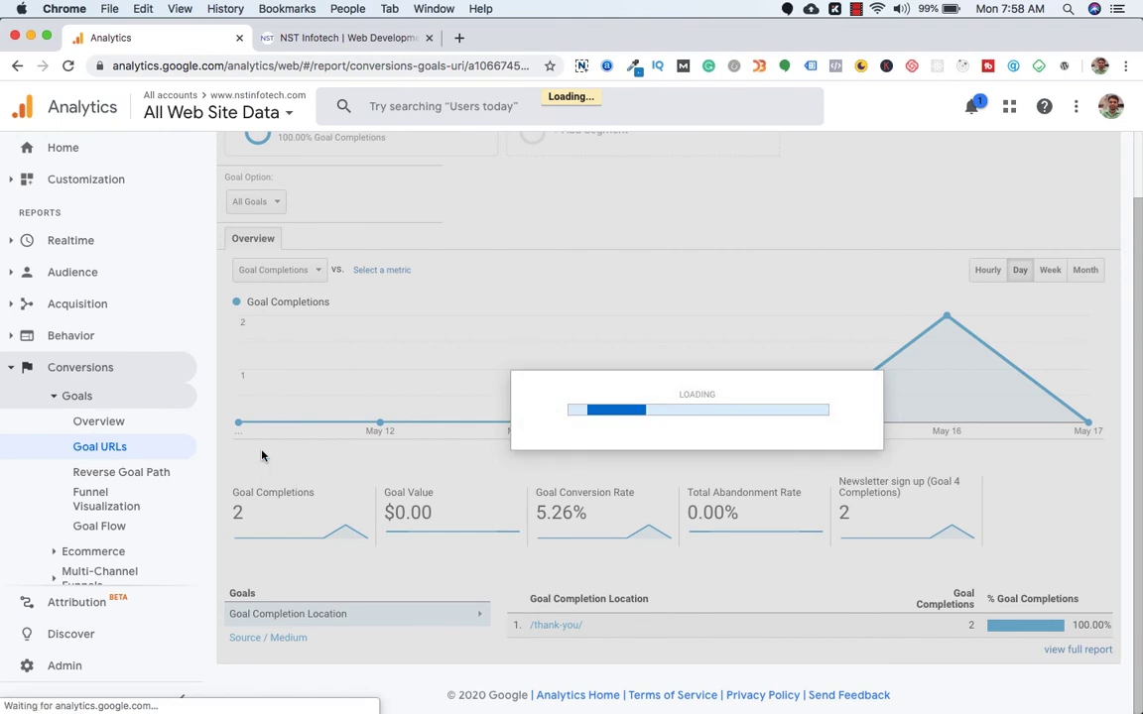
scroll(301, 447, down, 1)
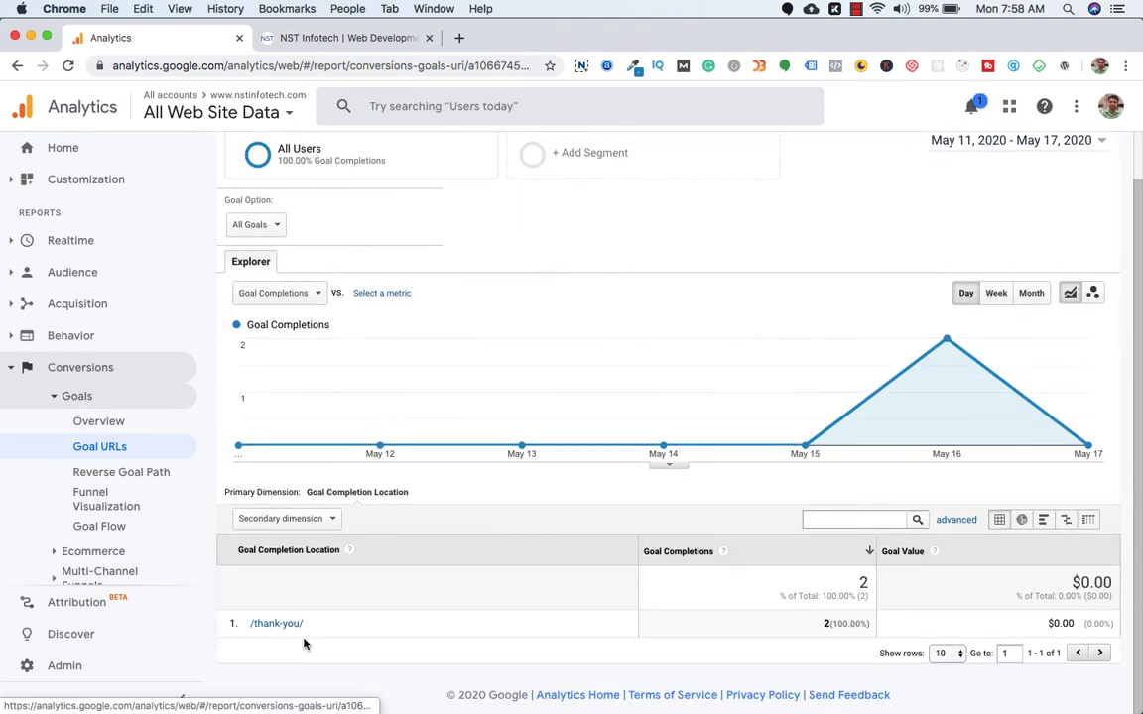
- Open the Funnel Visualization report and examine which pages lead into the Newsletter sign up goal
click(102, 506)
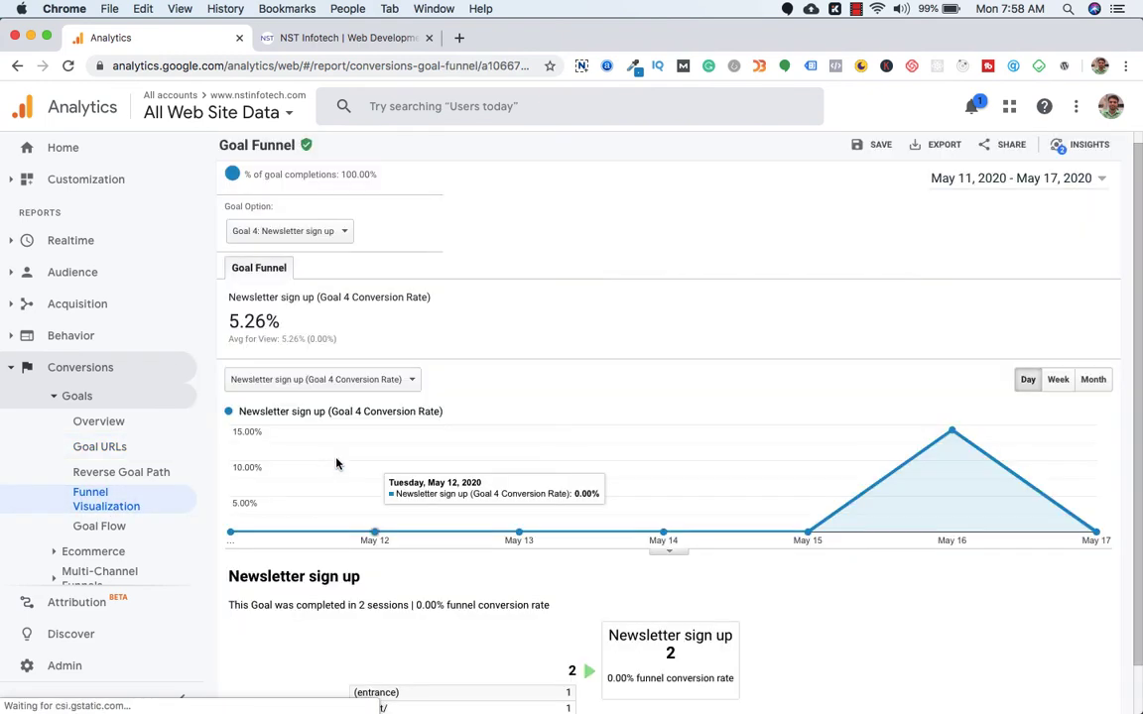
scroll(390, 460, down, 1)
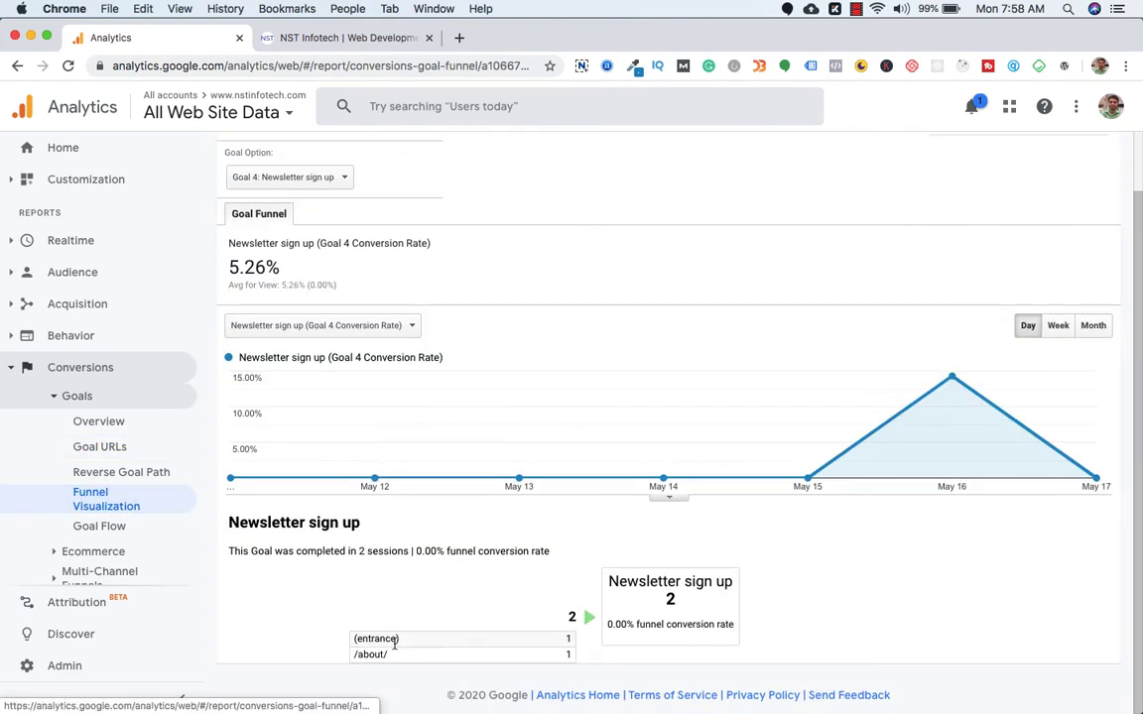
triple_click(392, 640)
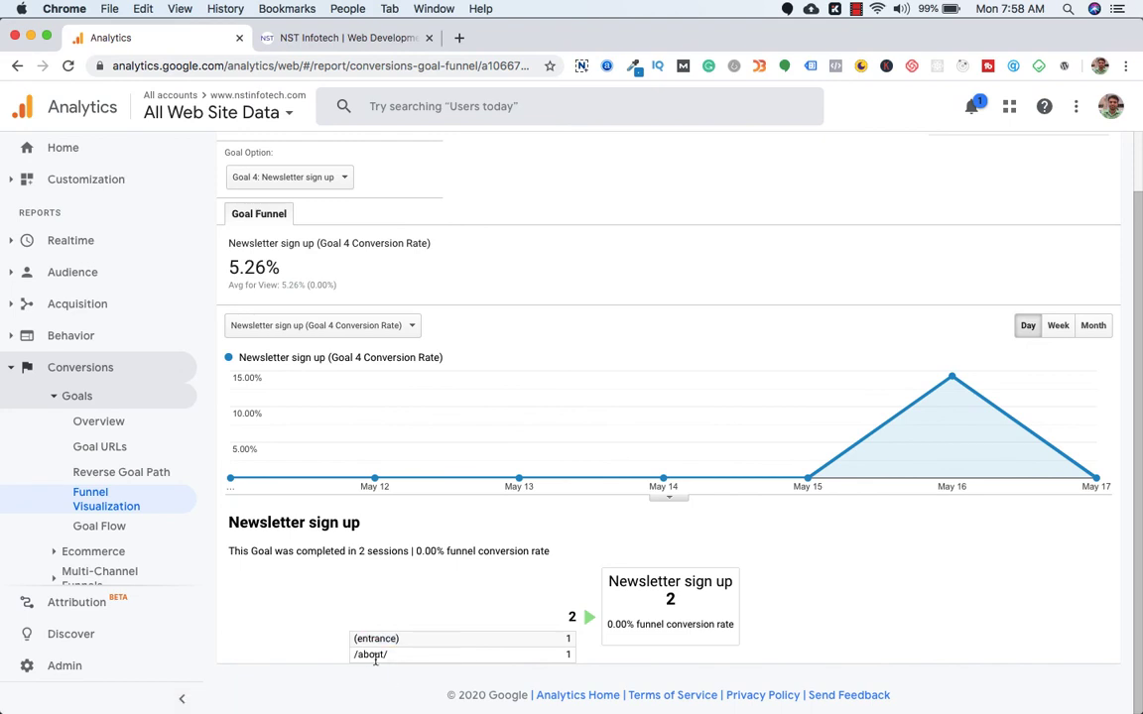
double_click(374, 657)
scroll(375, 662, up, 1)
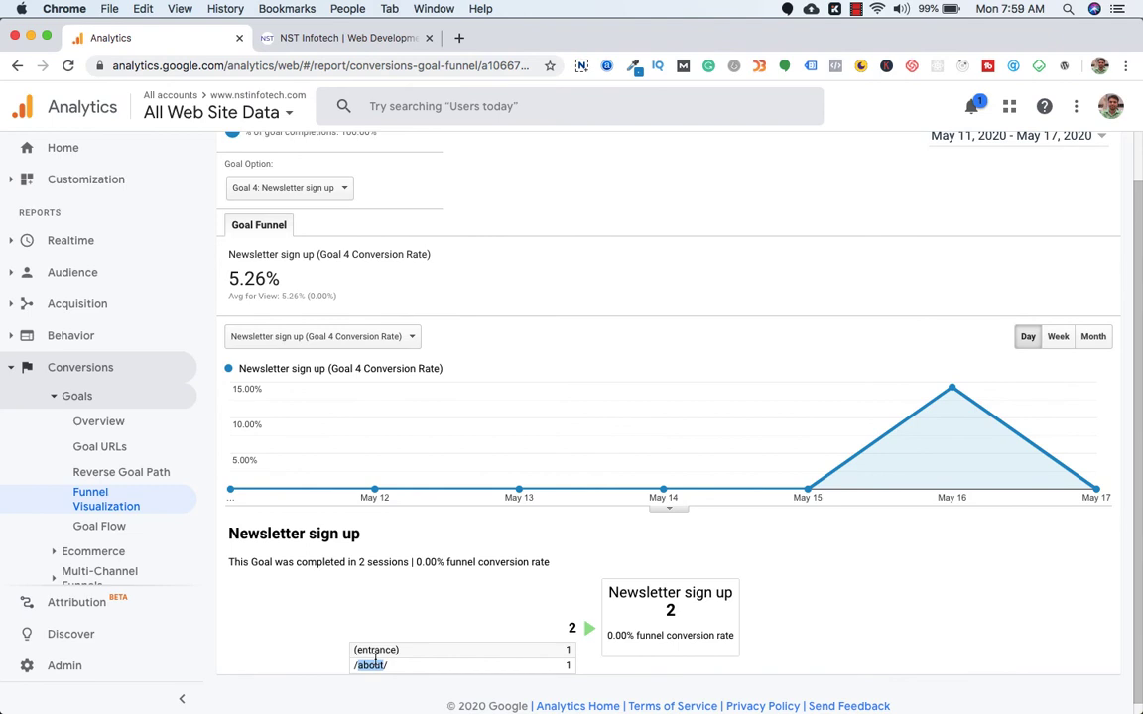
scroll(376, 661, up, 1)
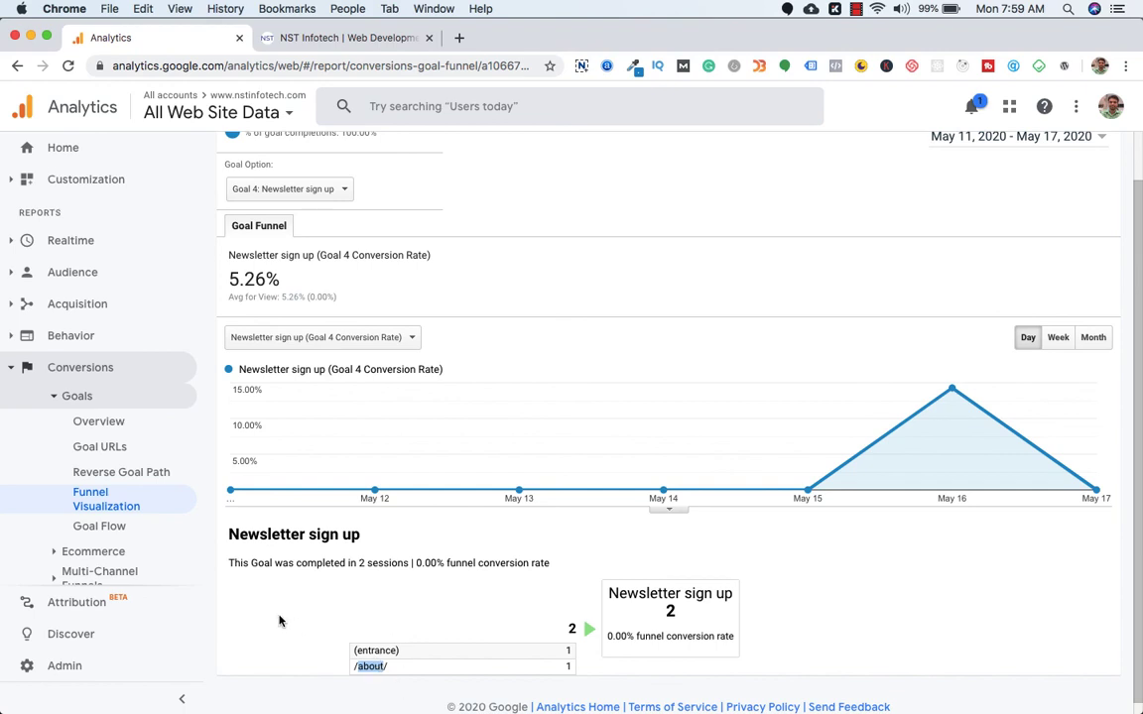
- Examine the traffic sources and funnel exits for Newsletter sign up in the Goal Flow report, and return to the Goals Overview report
click(87, 531)
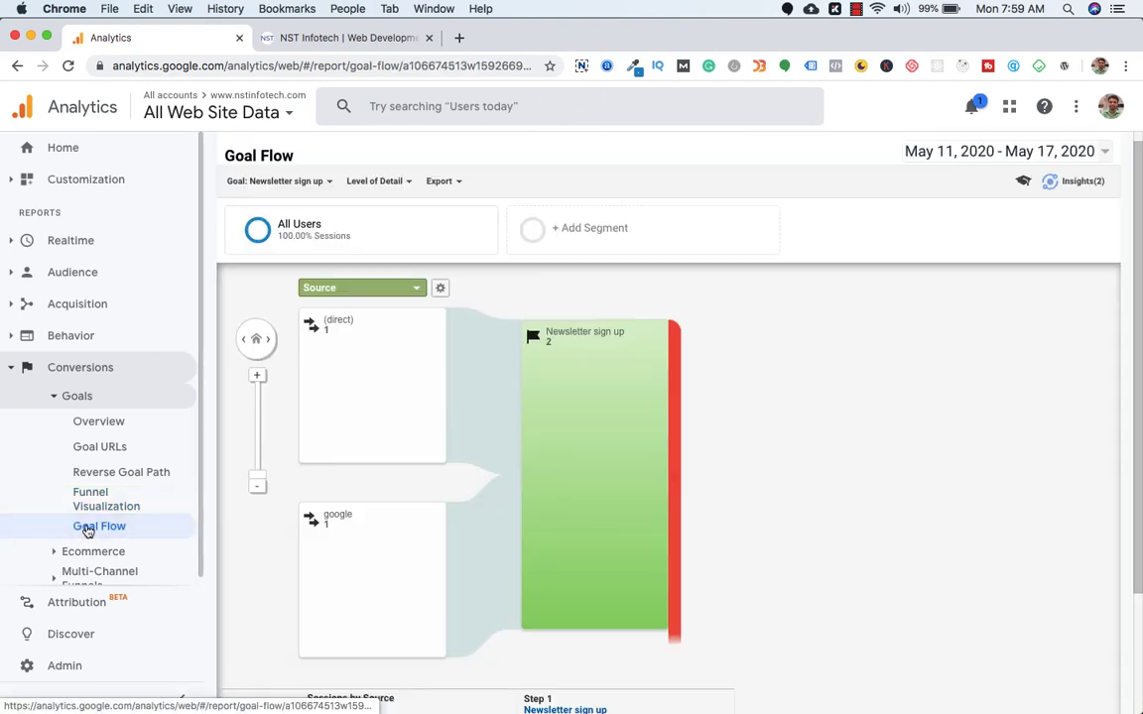
scroll(349, 357, down, 5)
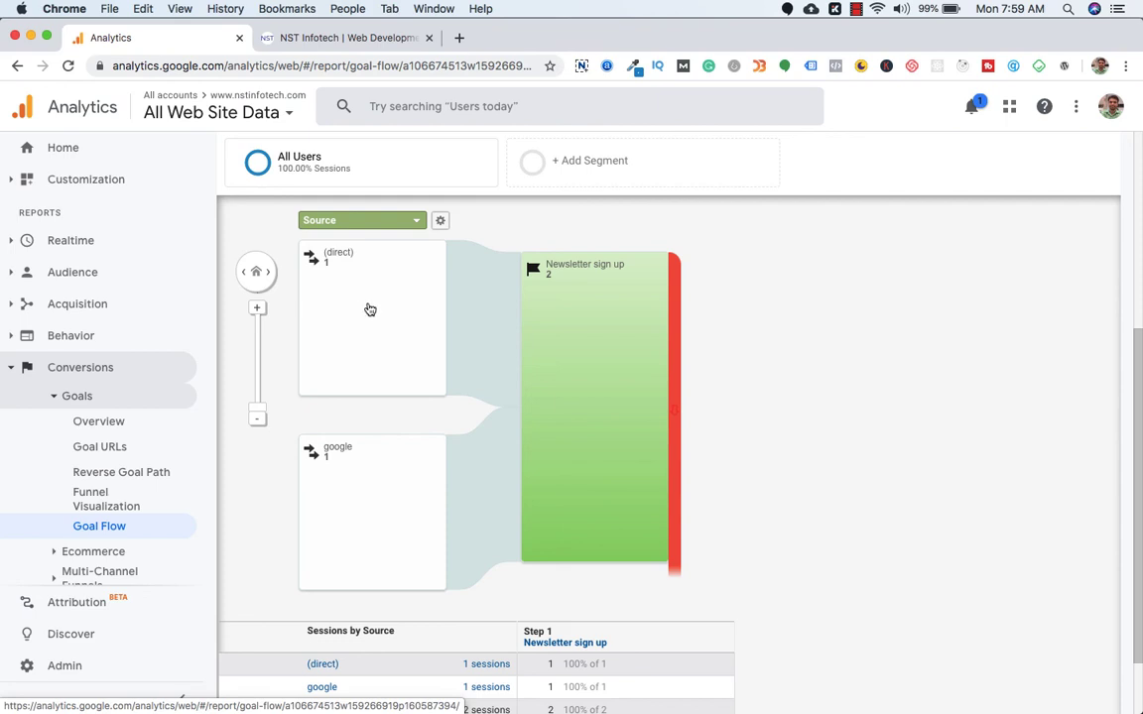
scroll(382, 466, down, 2)
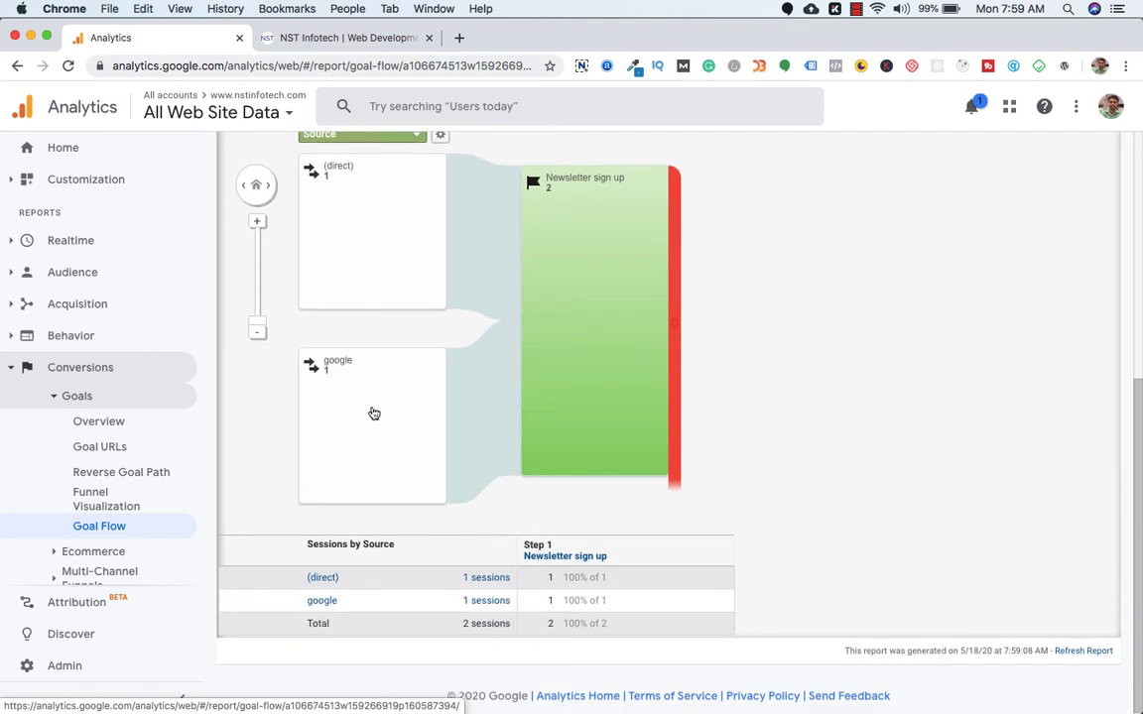
scroll(372, 411, up, 5)
mouse_move(637, 510)
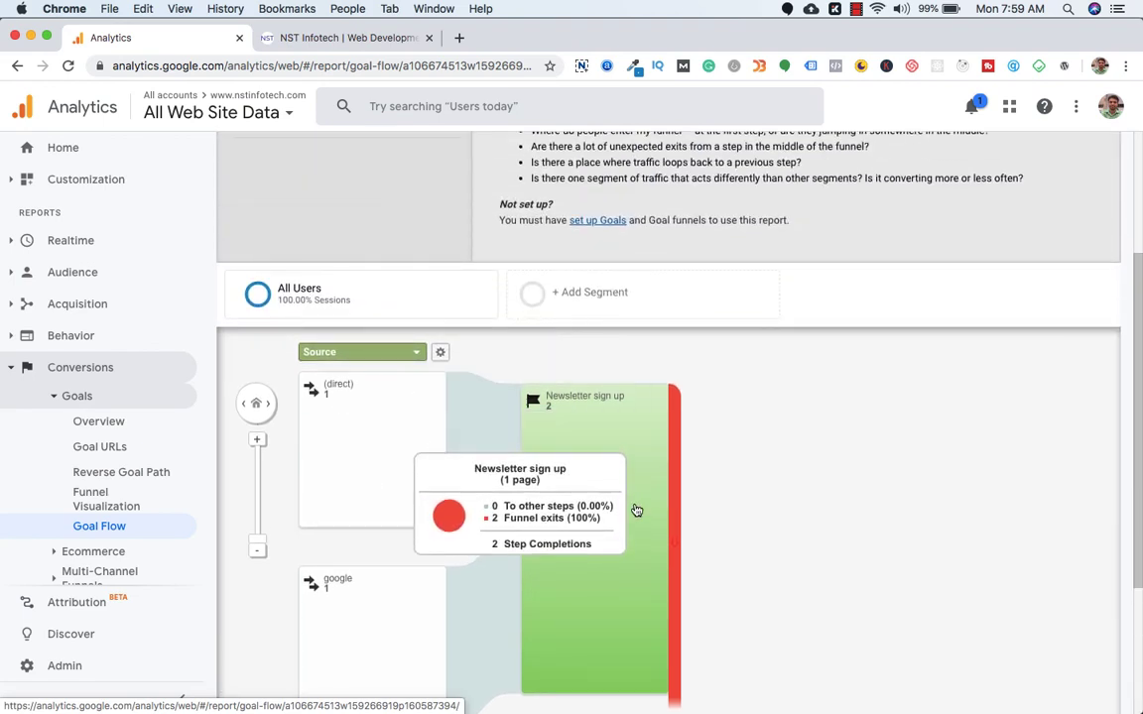
scroll(637, 510, down, 3)
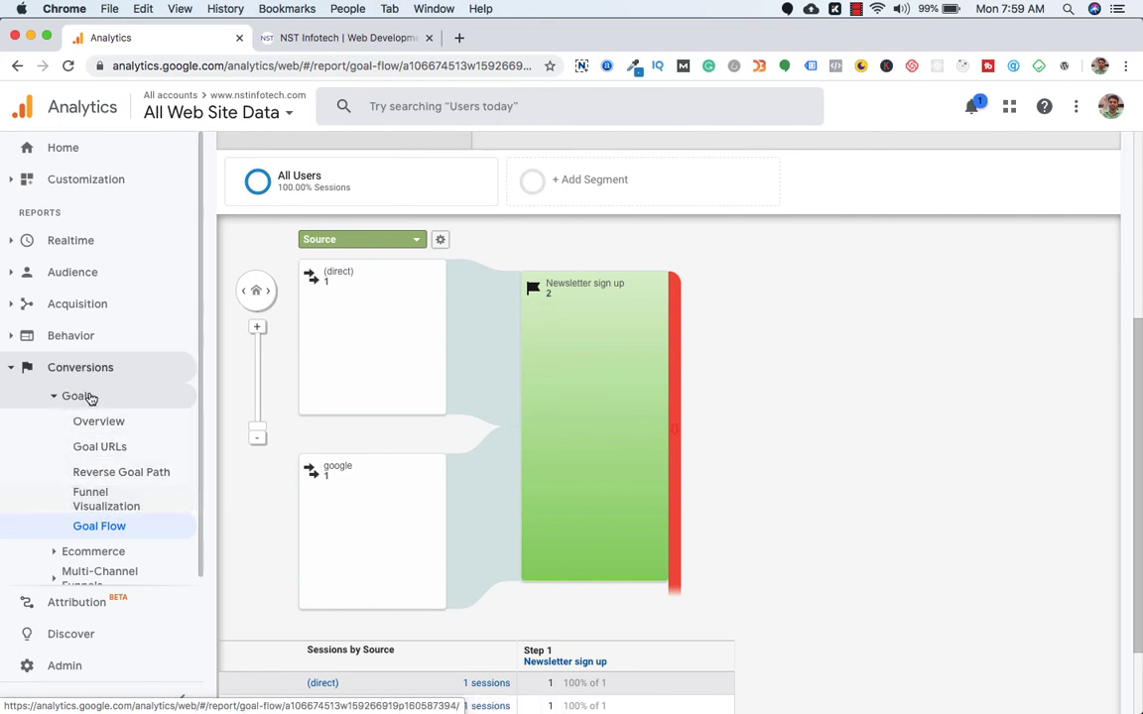
scroll(263, 496, up, 2)
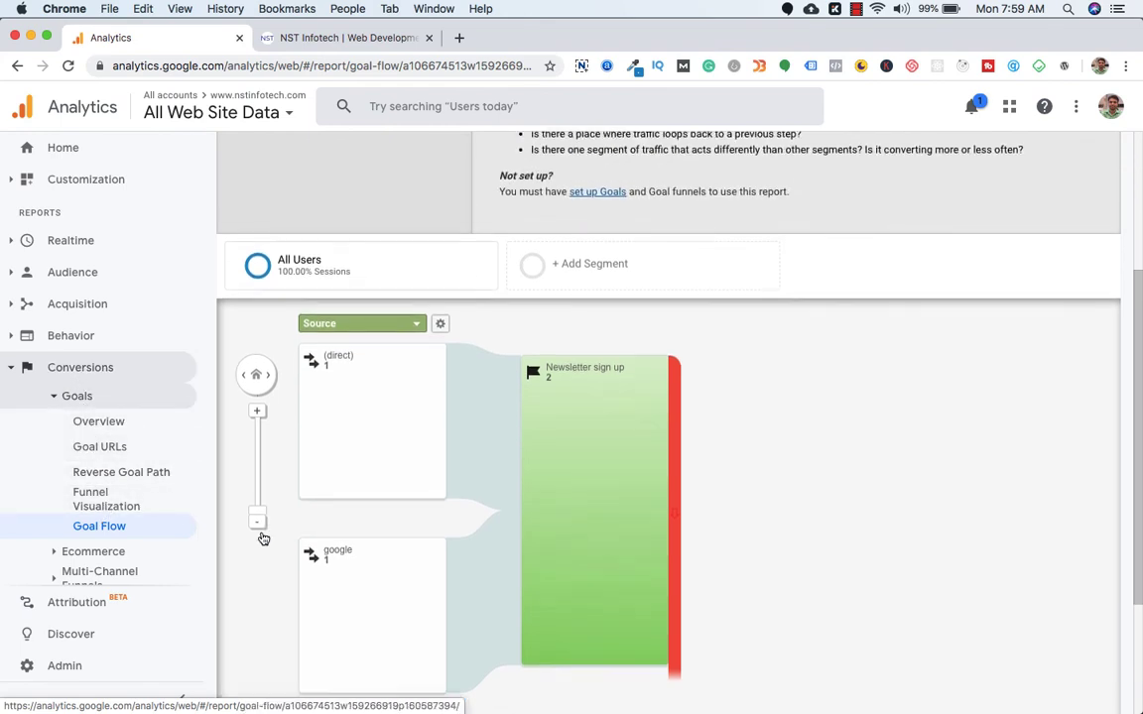
scroll(263, 539, up, 1)
click(262, 537)
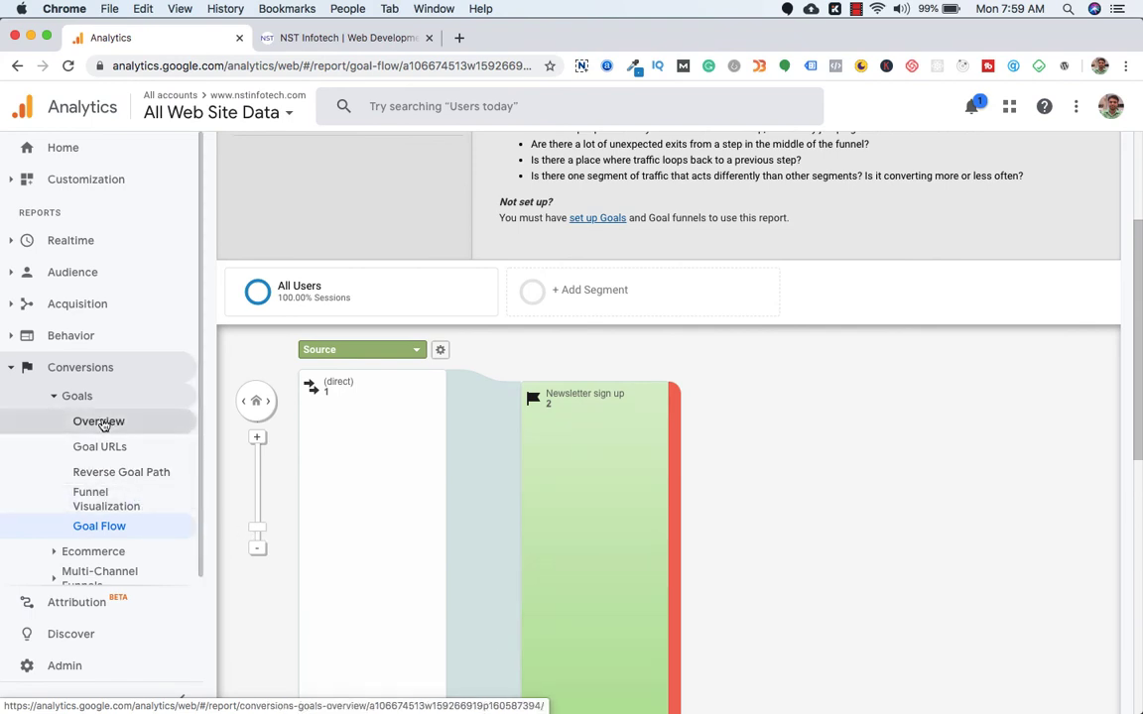
click(99, 421)
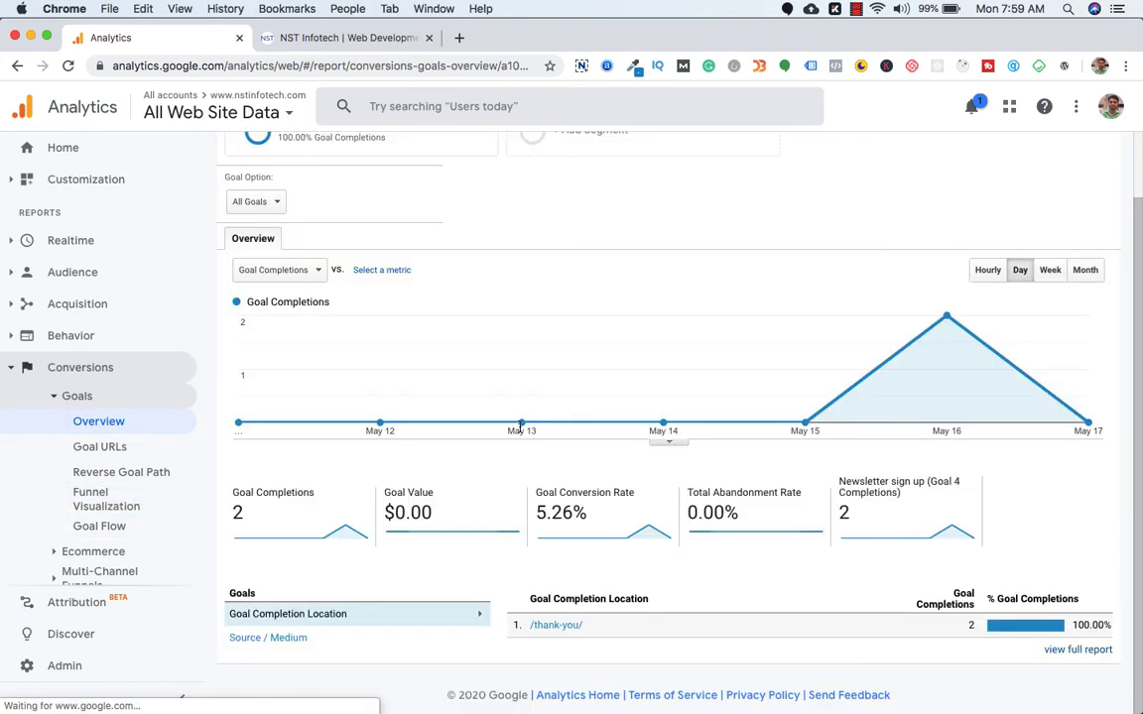